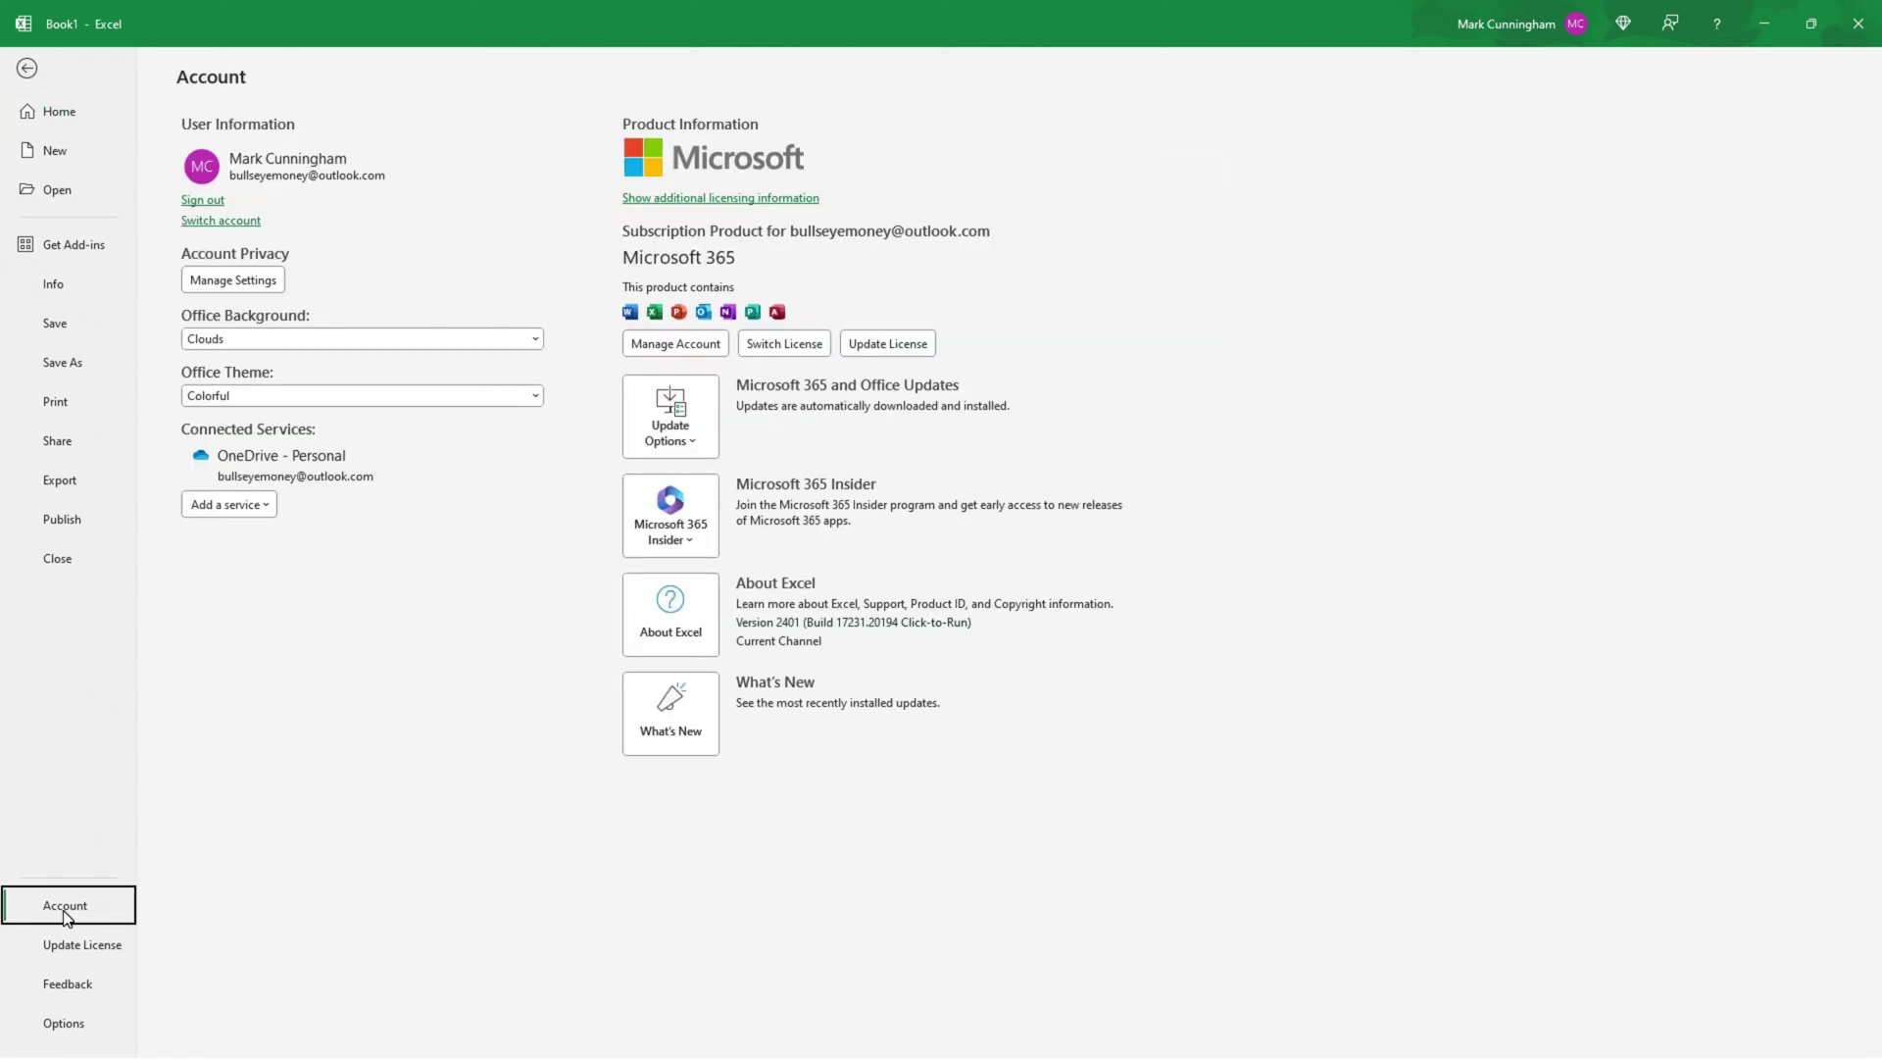
Confirm connected experiences are checked in the account privacy settings.
left_click(256, 282)
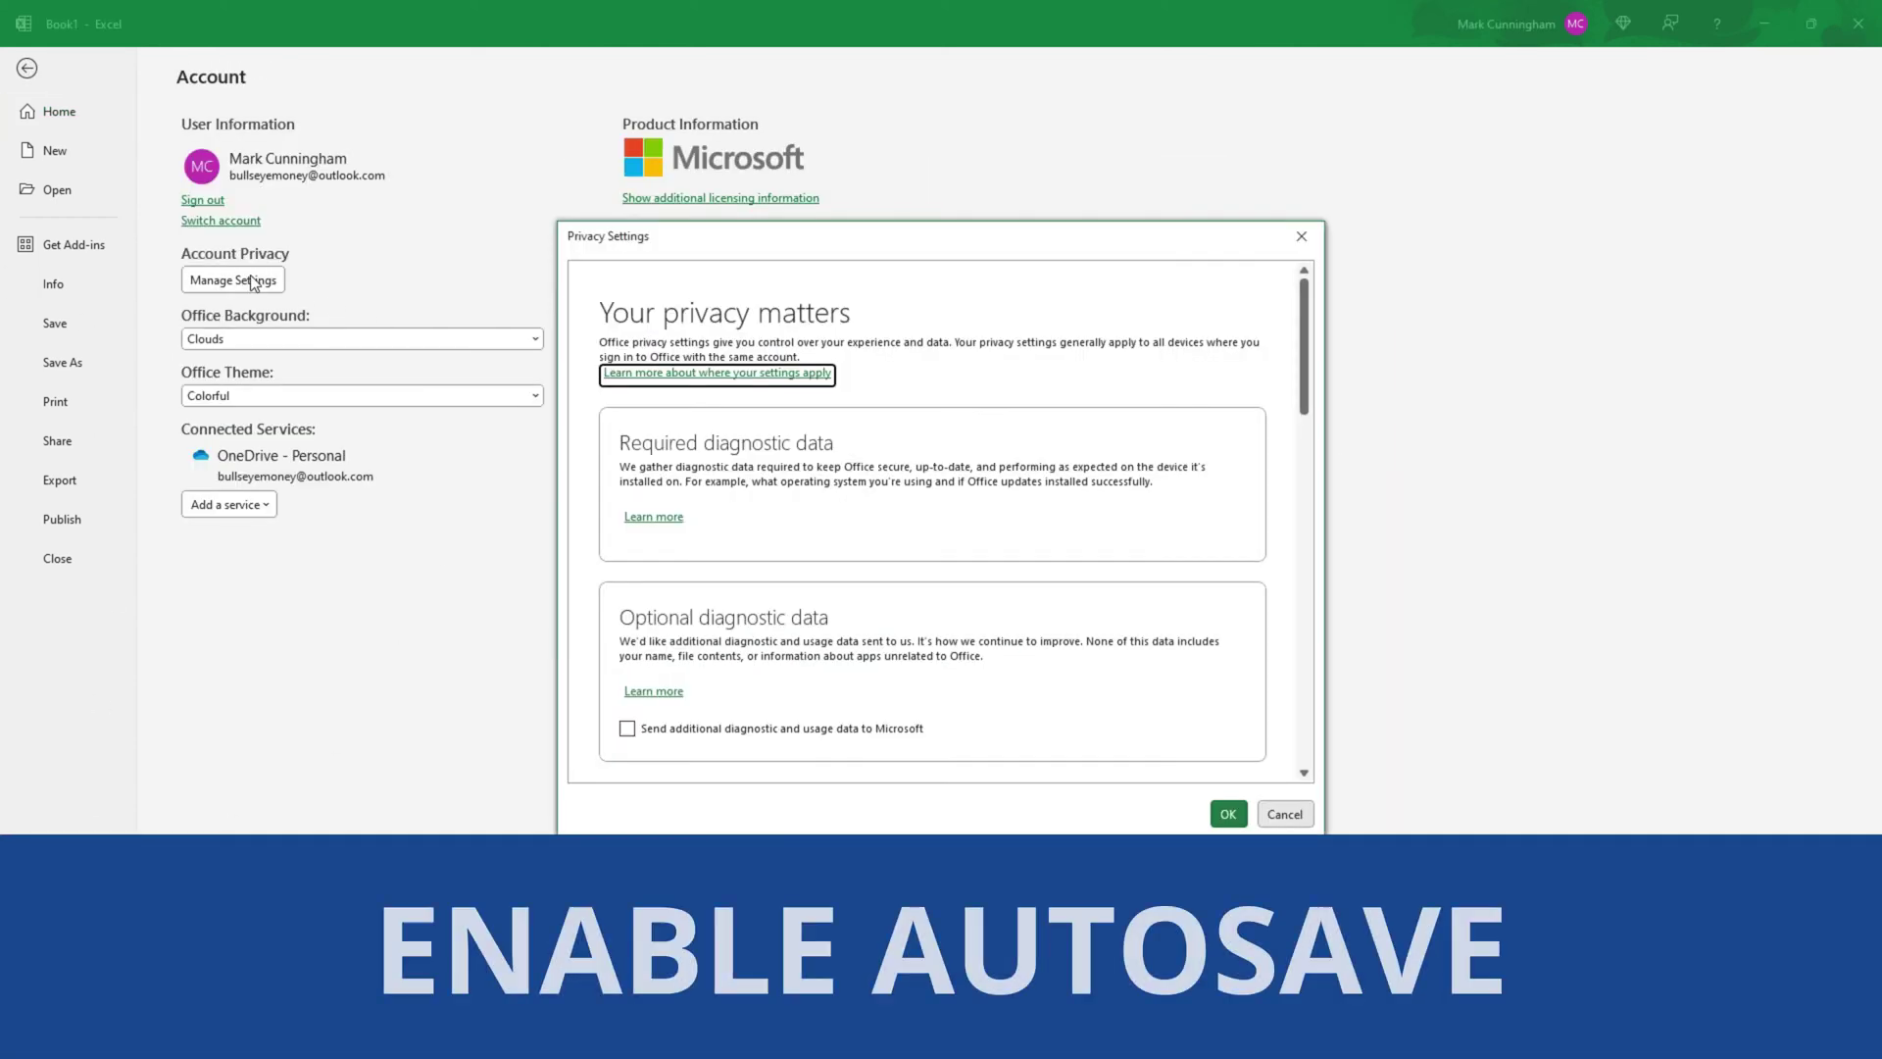
left_click_drag(1304, 356, 1307, 632)
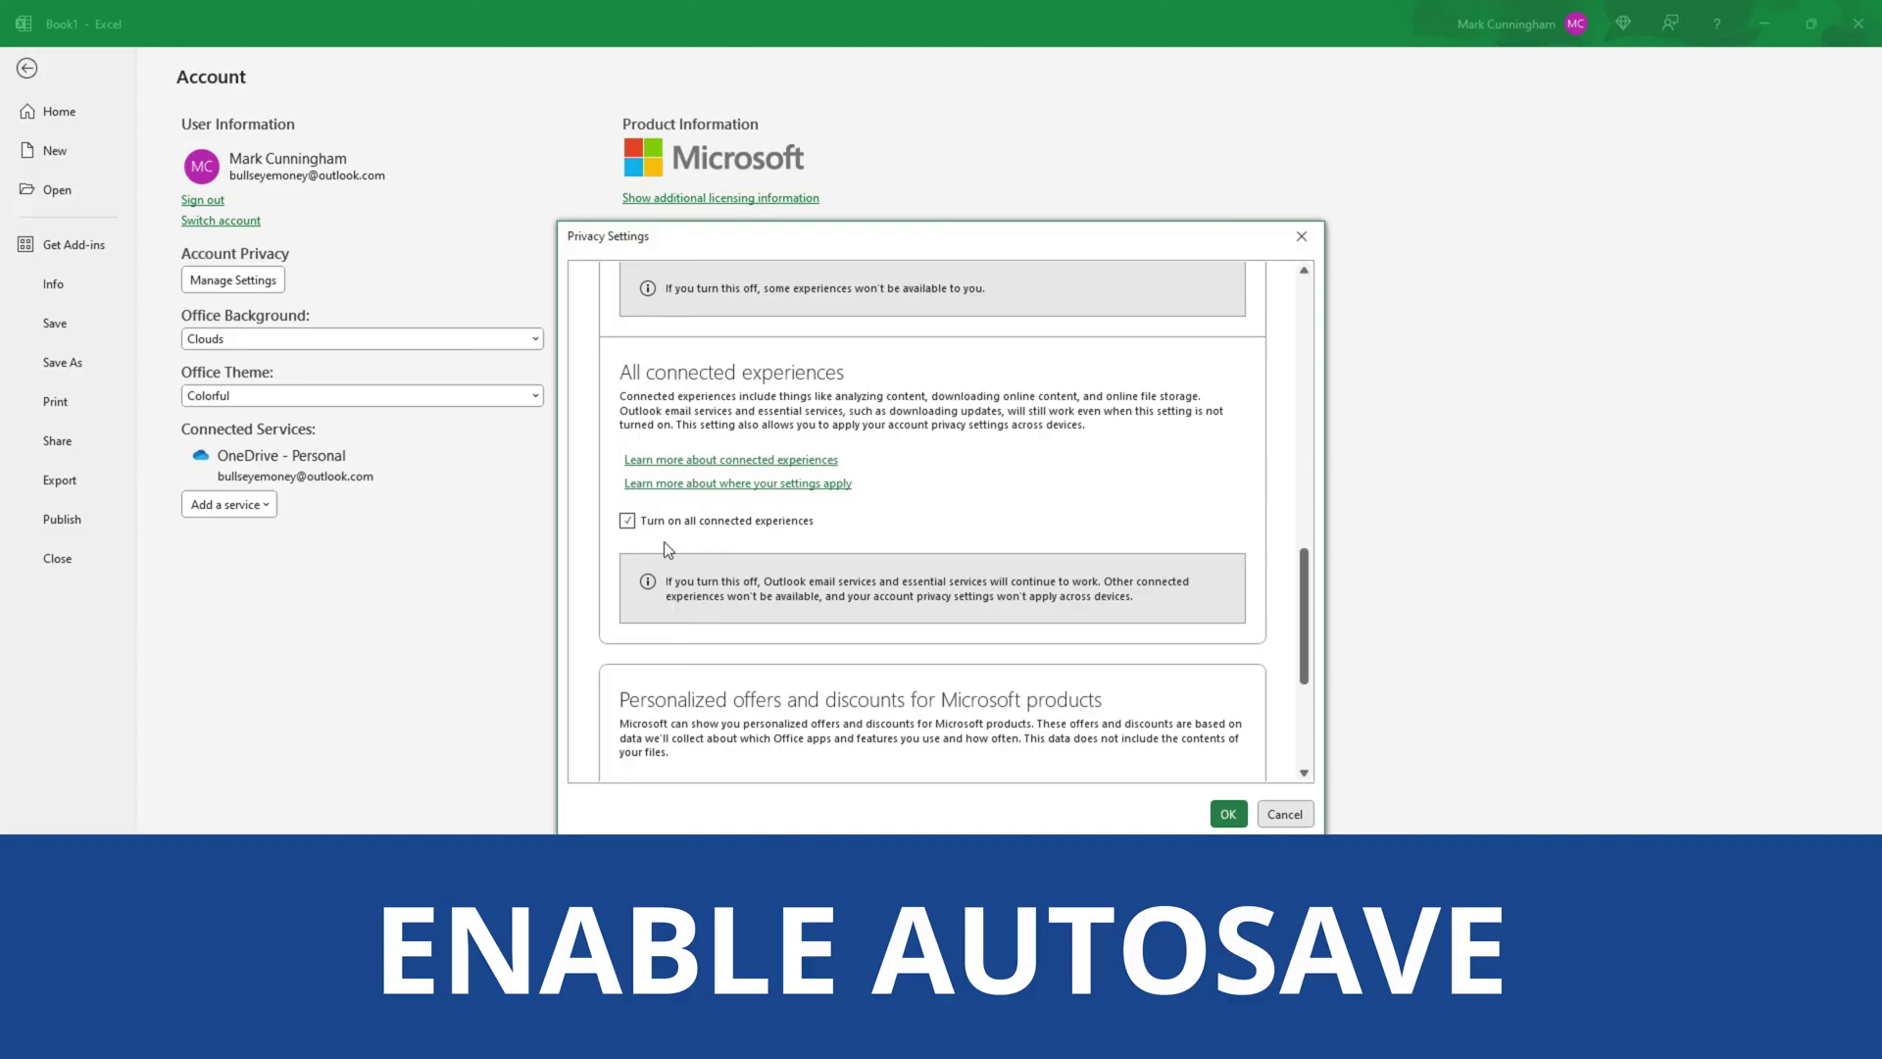
left_click(1227, 814)
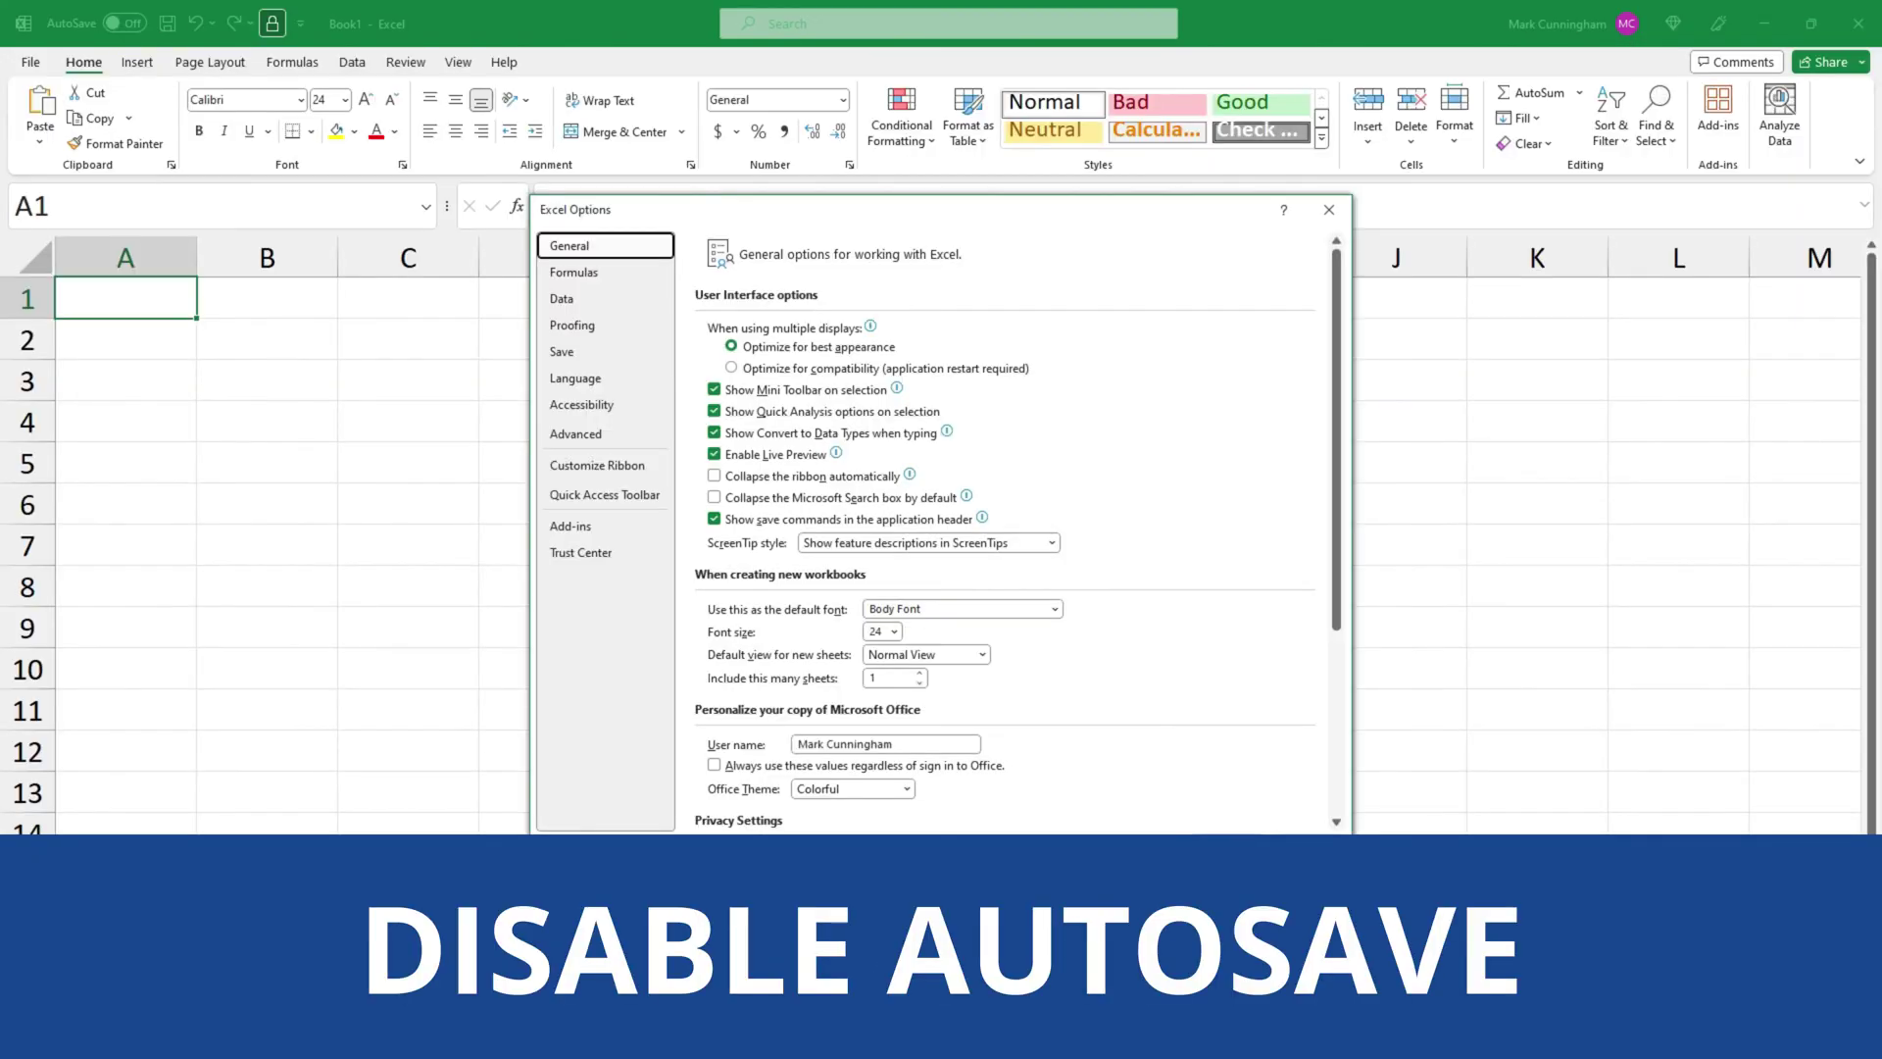
Turn off 'AutoSave files stored in the Cloud by default' in Excel's Save options.
left_click(561, 351)
left_click(714, 327)
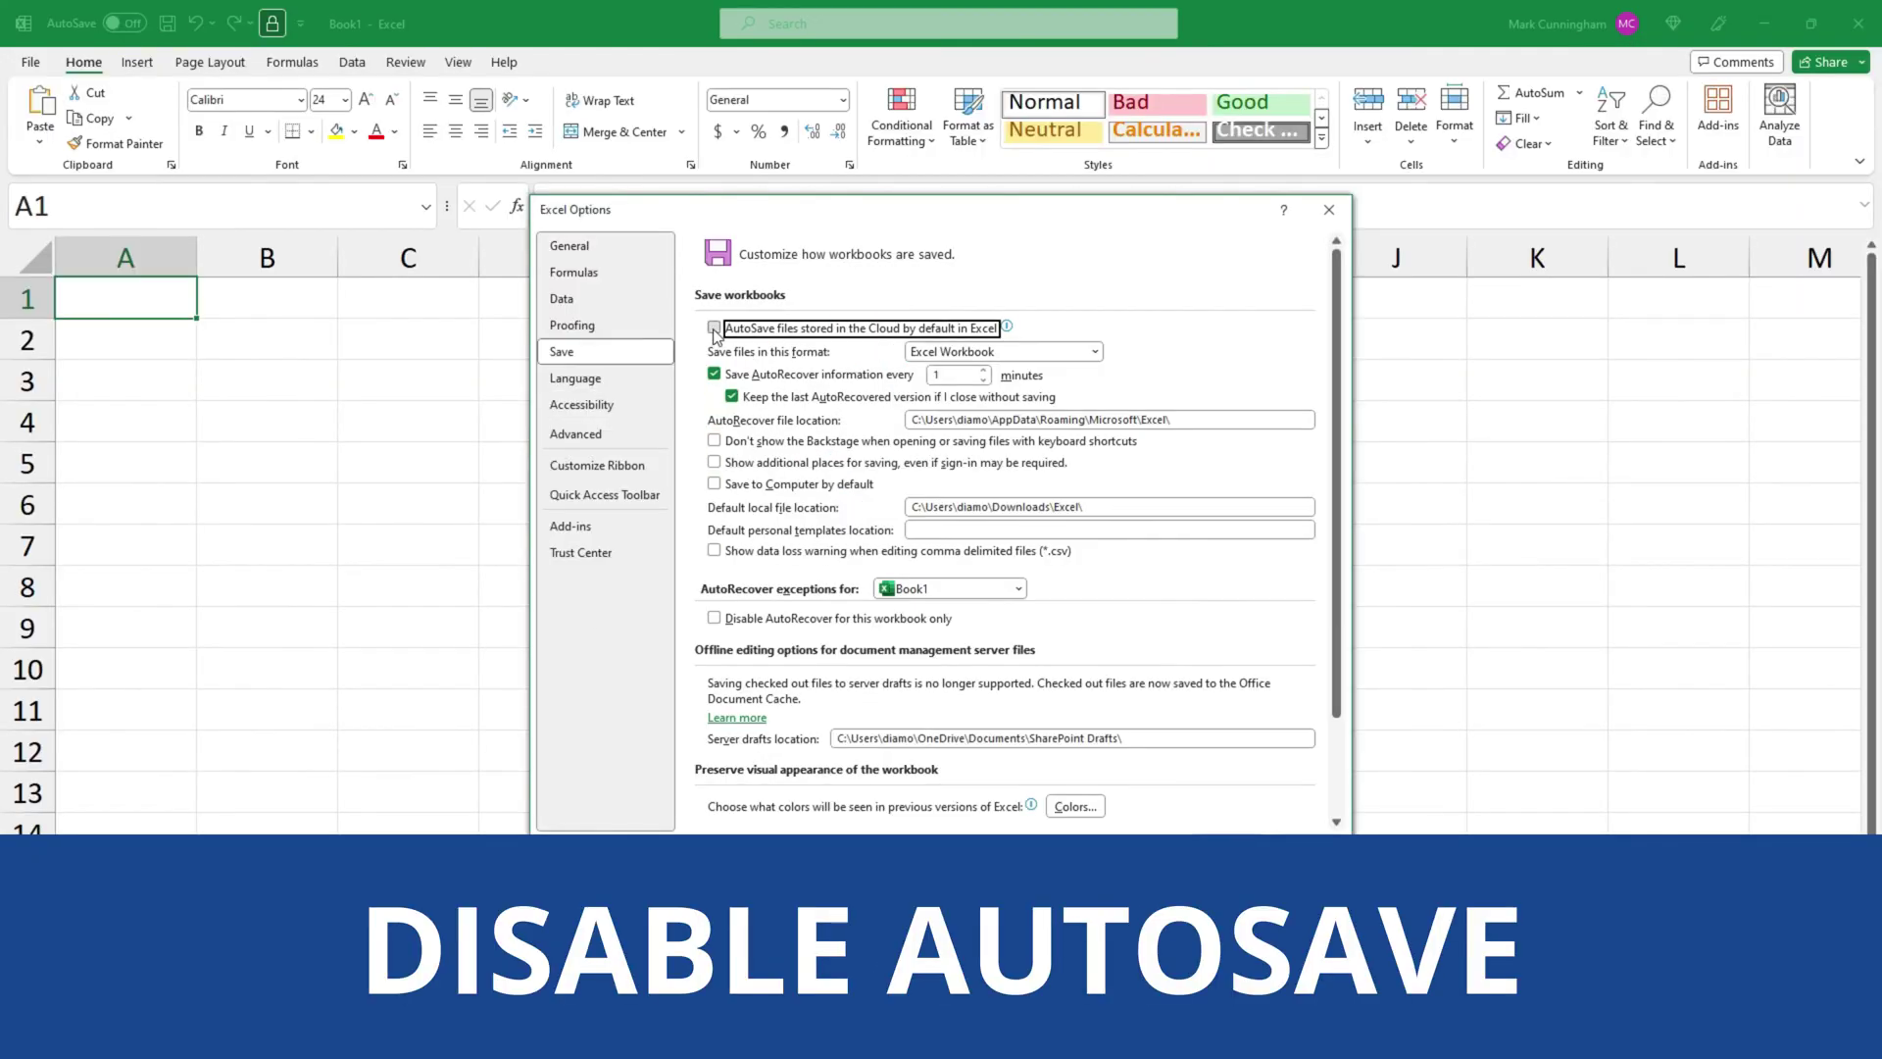
key("Return")
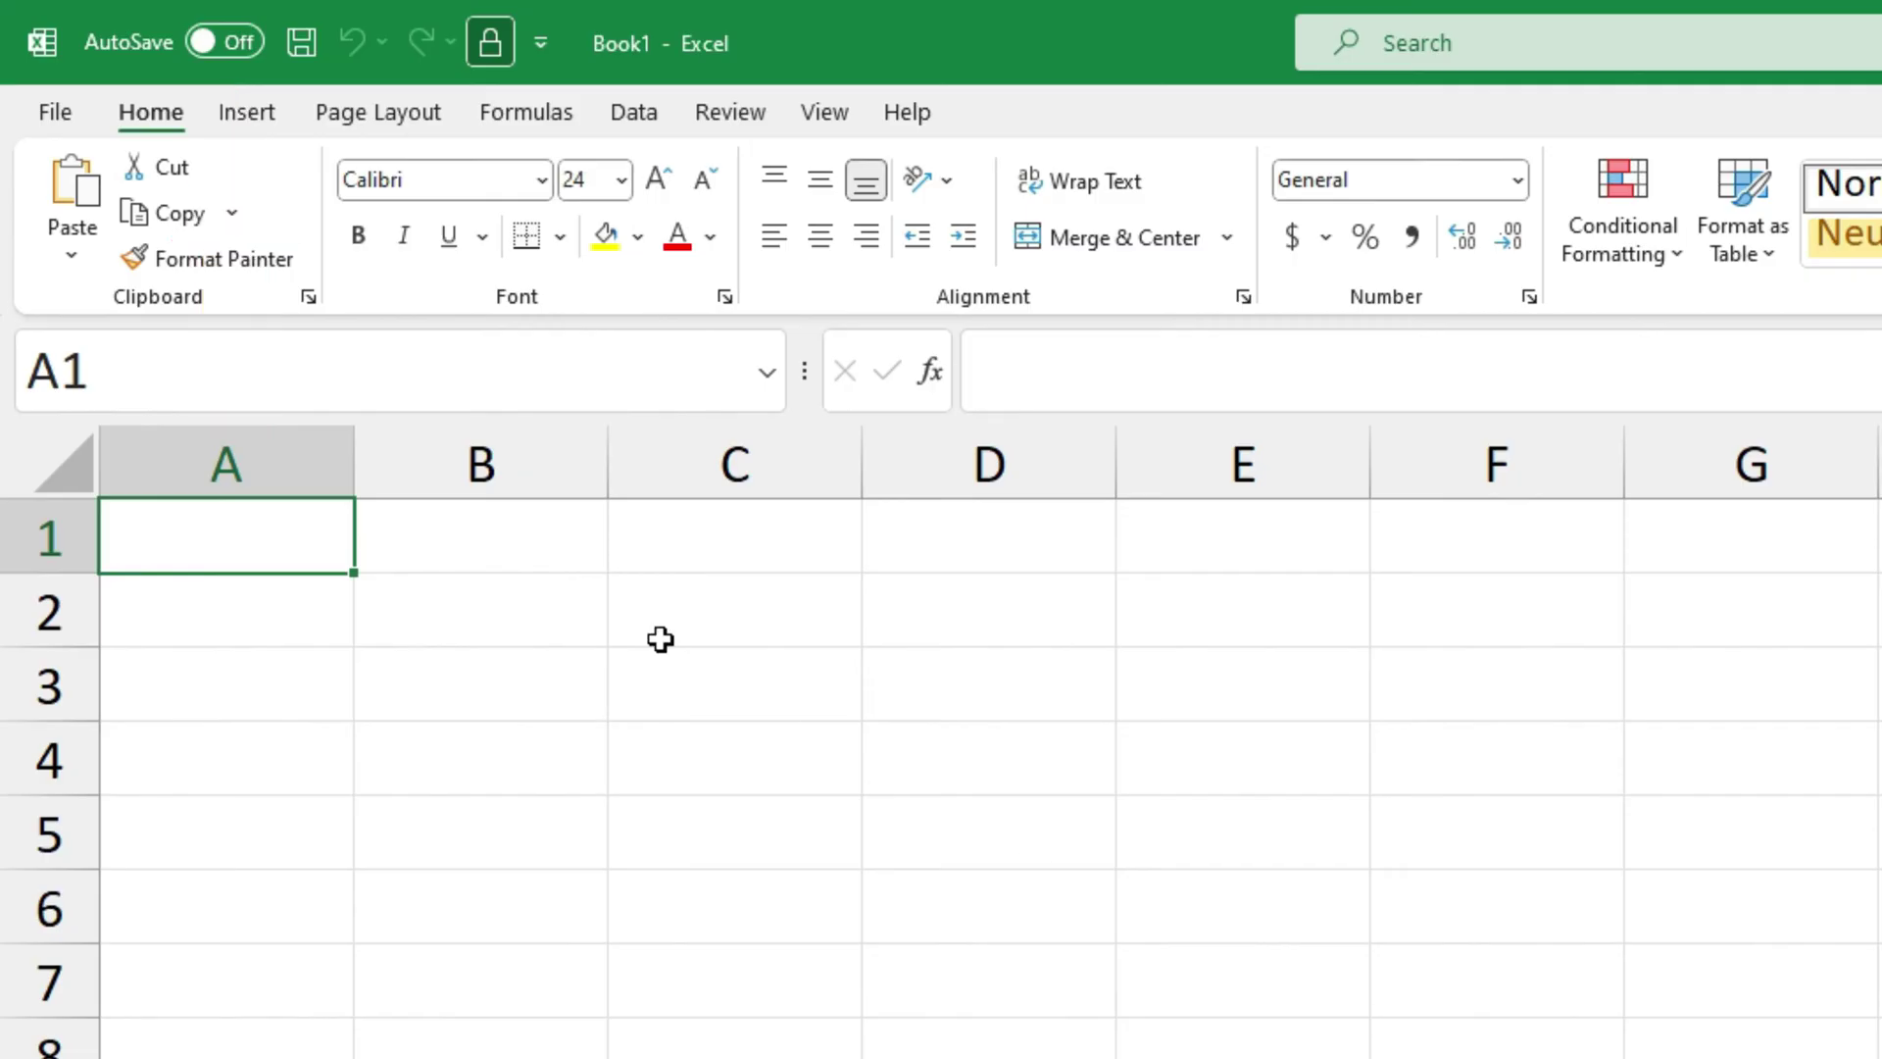
Try the AutoSave toggle, then dismiss the 'How do I turn on AutoSave?' prompt without uploading.
left_click(219, 39)
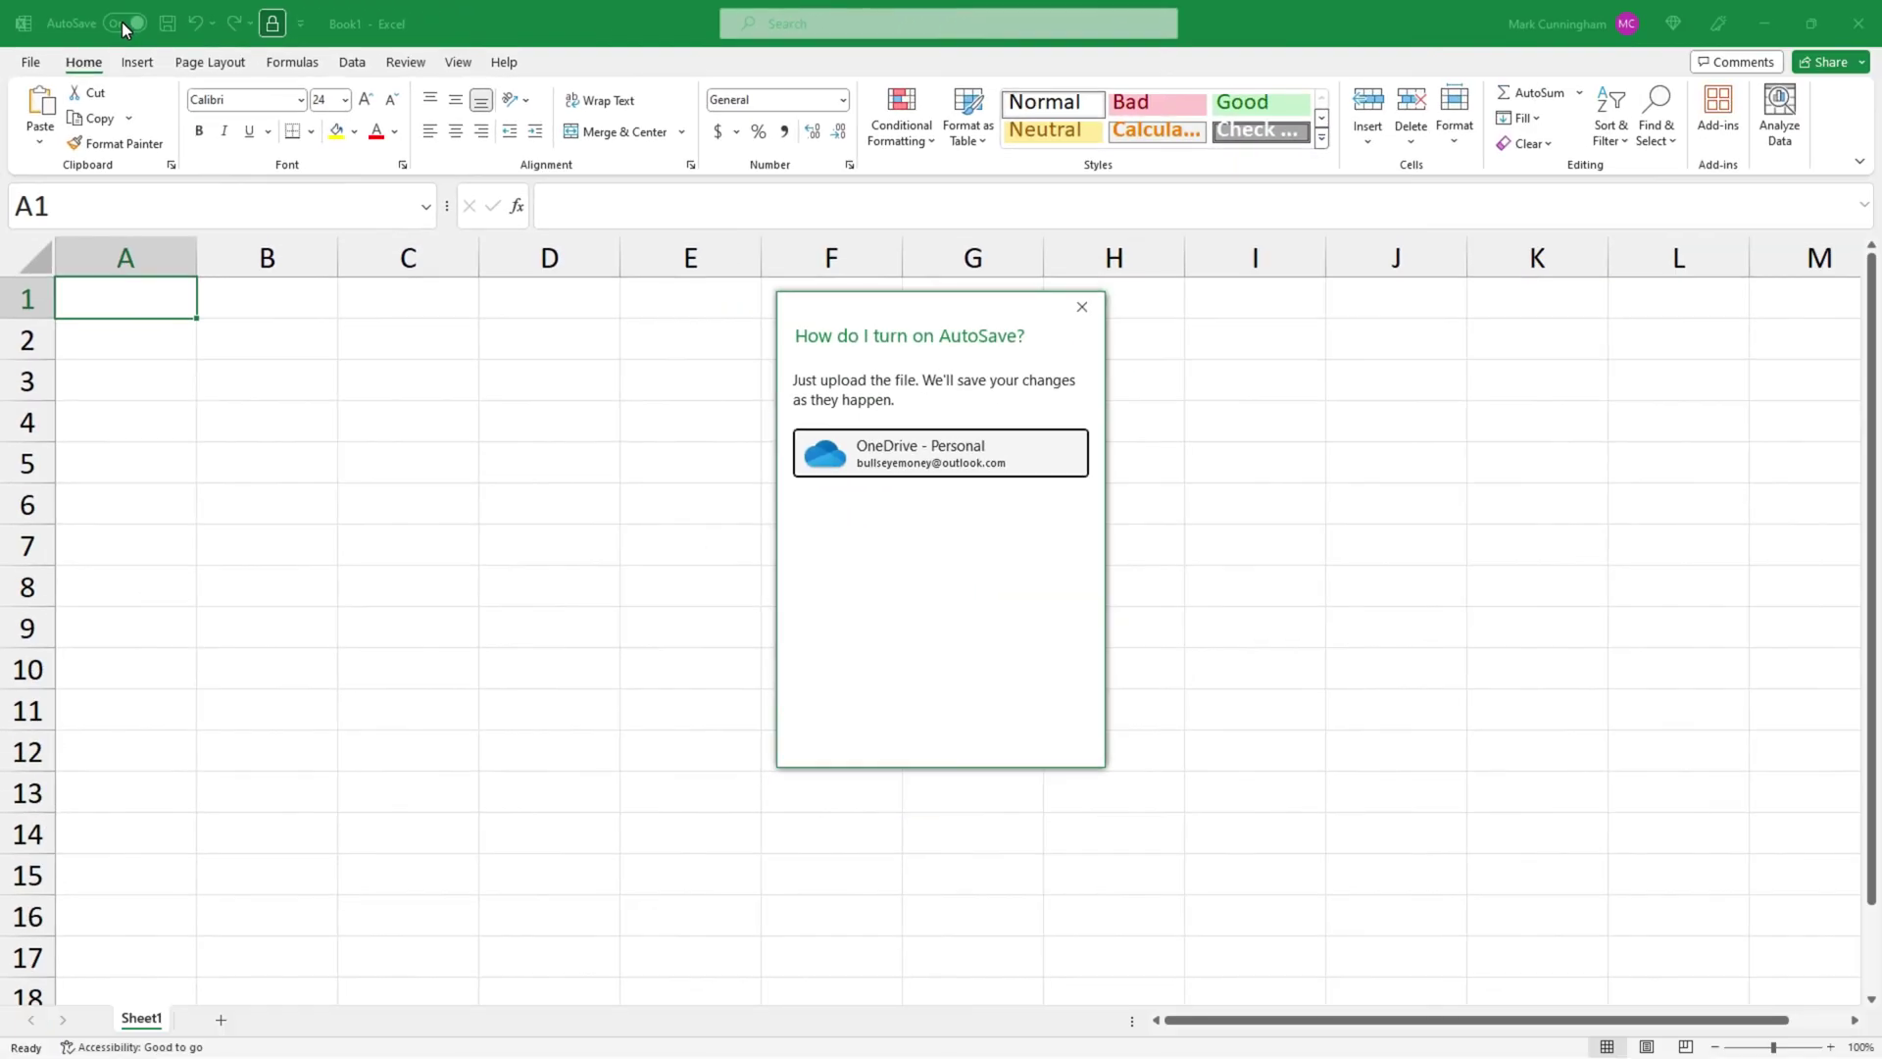
left_click(1081, 304)
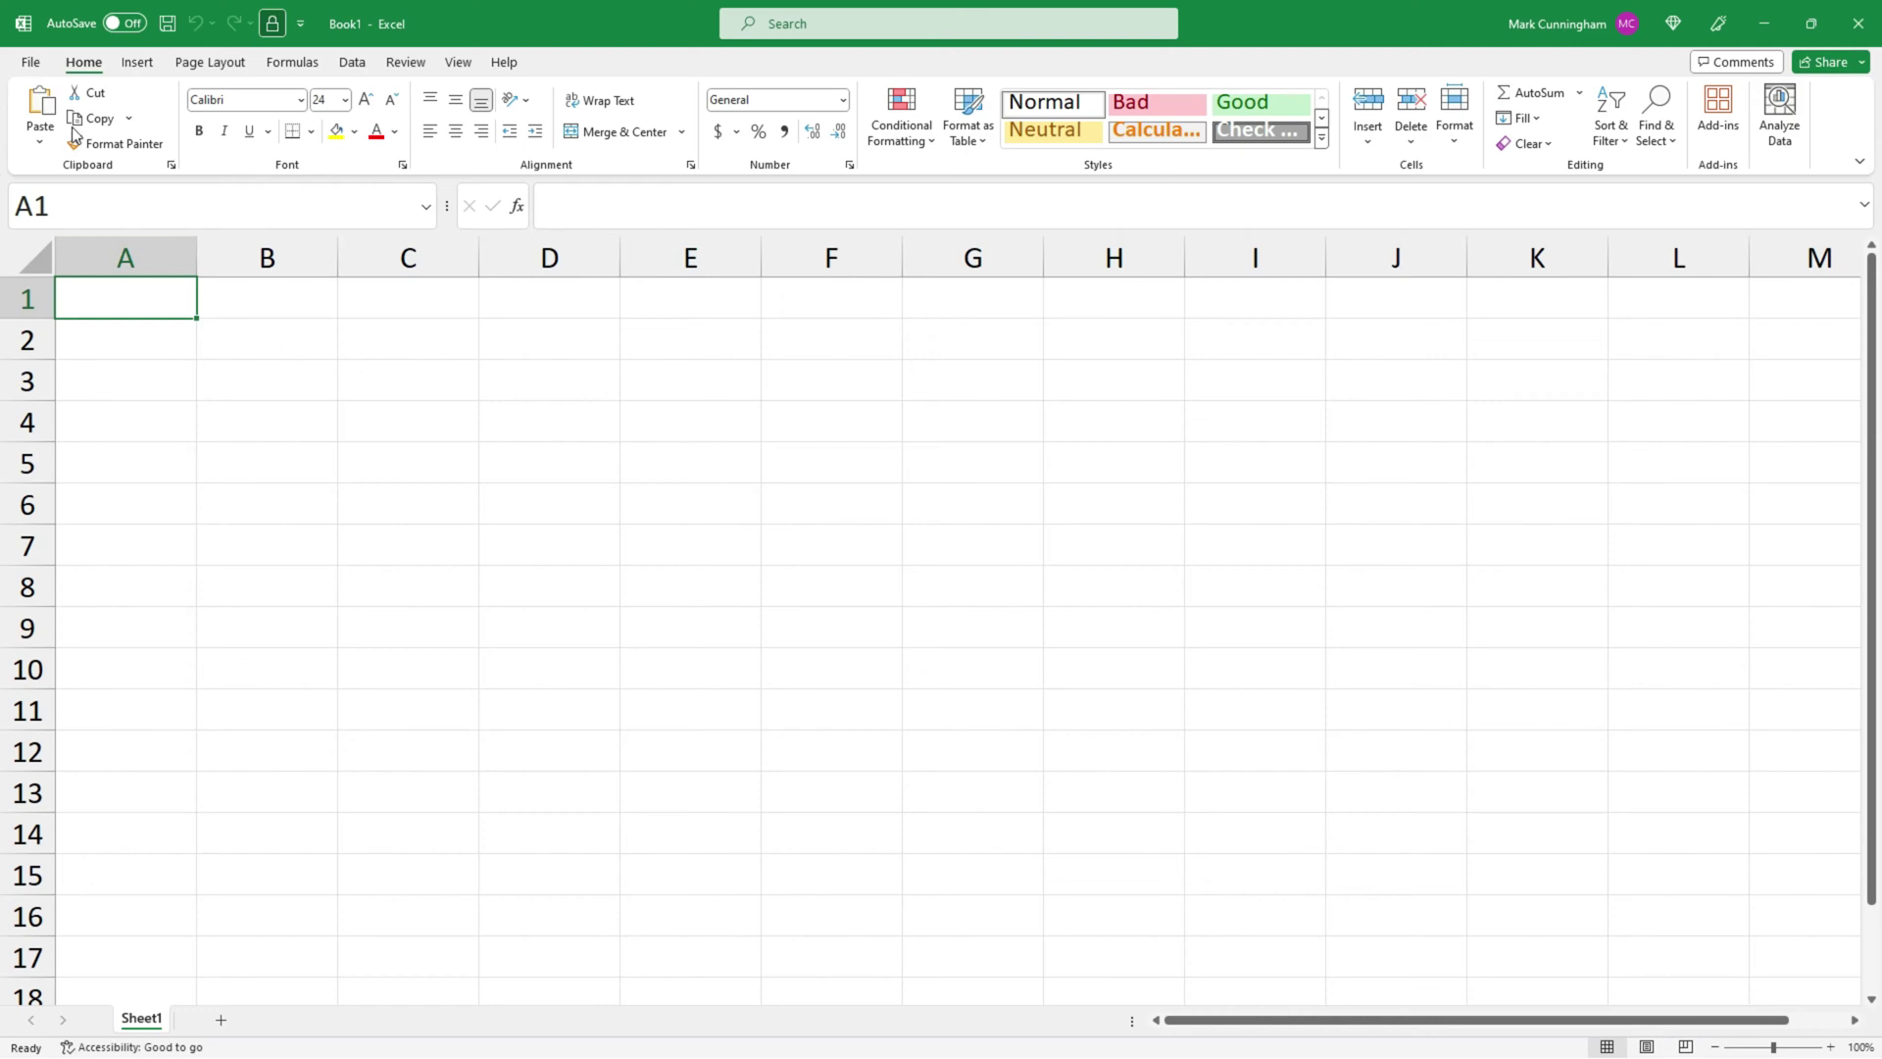
Keep 'All connected experiences' checked in the Account page's privacy settings and confirm.
left_click(30, 65)
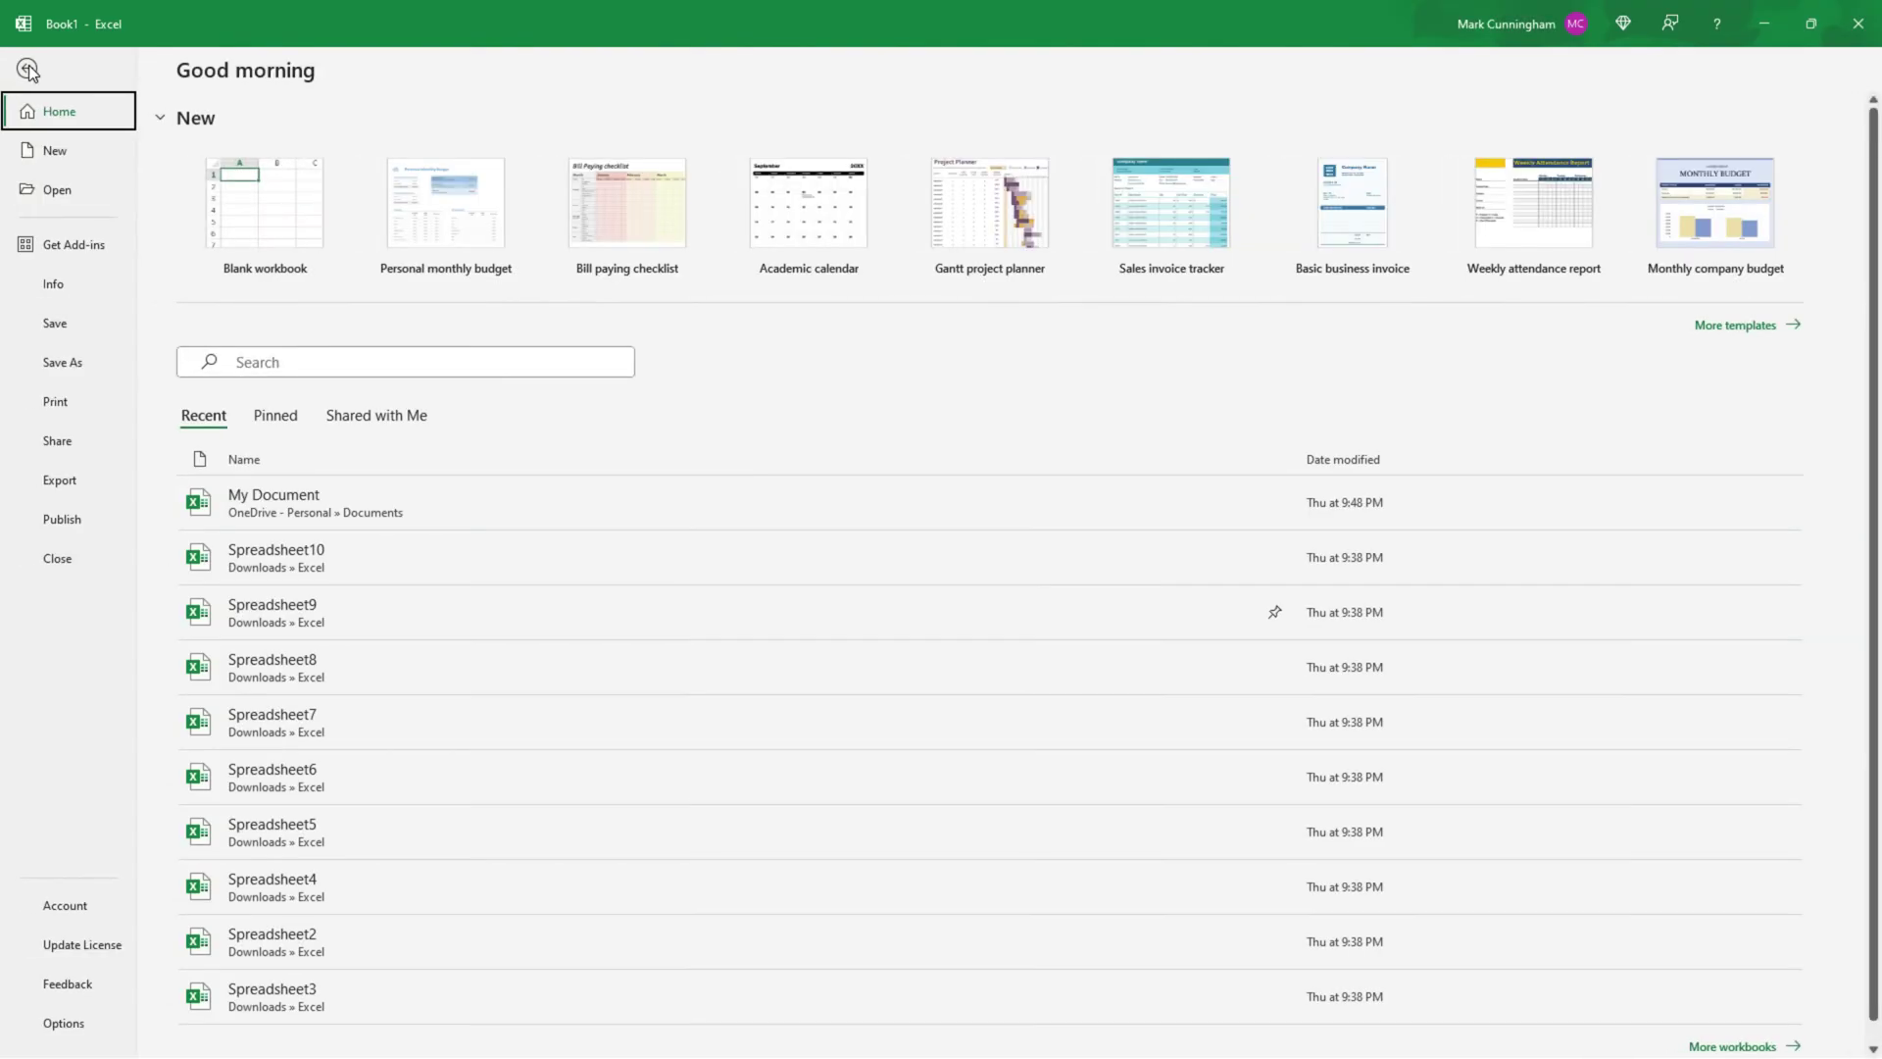
left_click(70, 912)
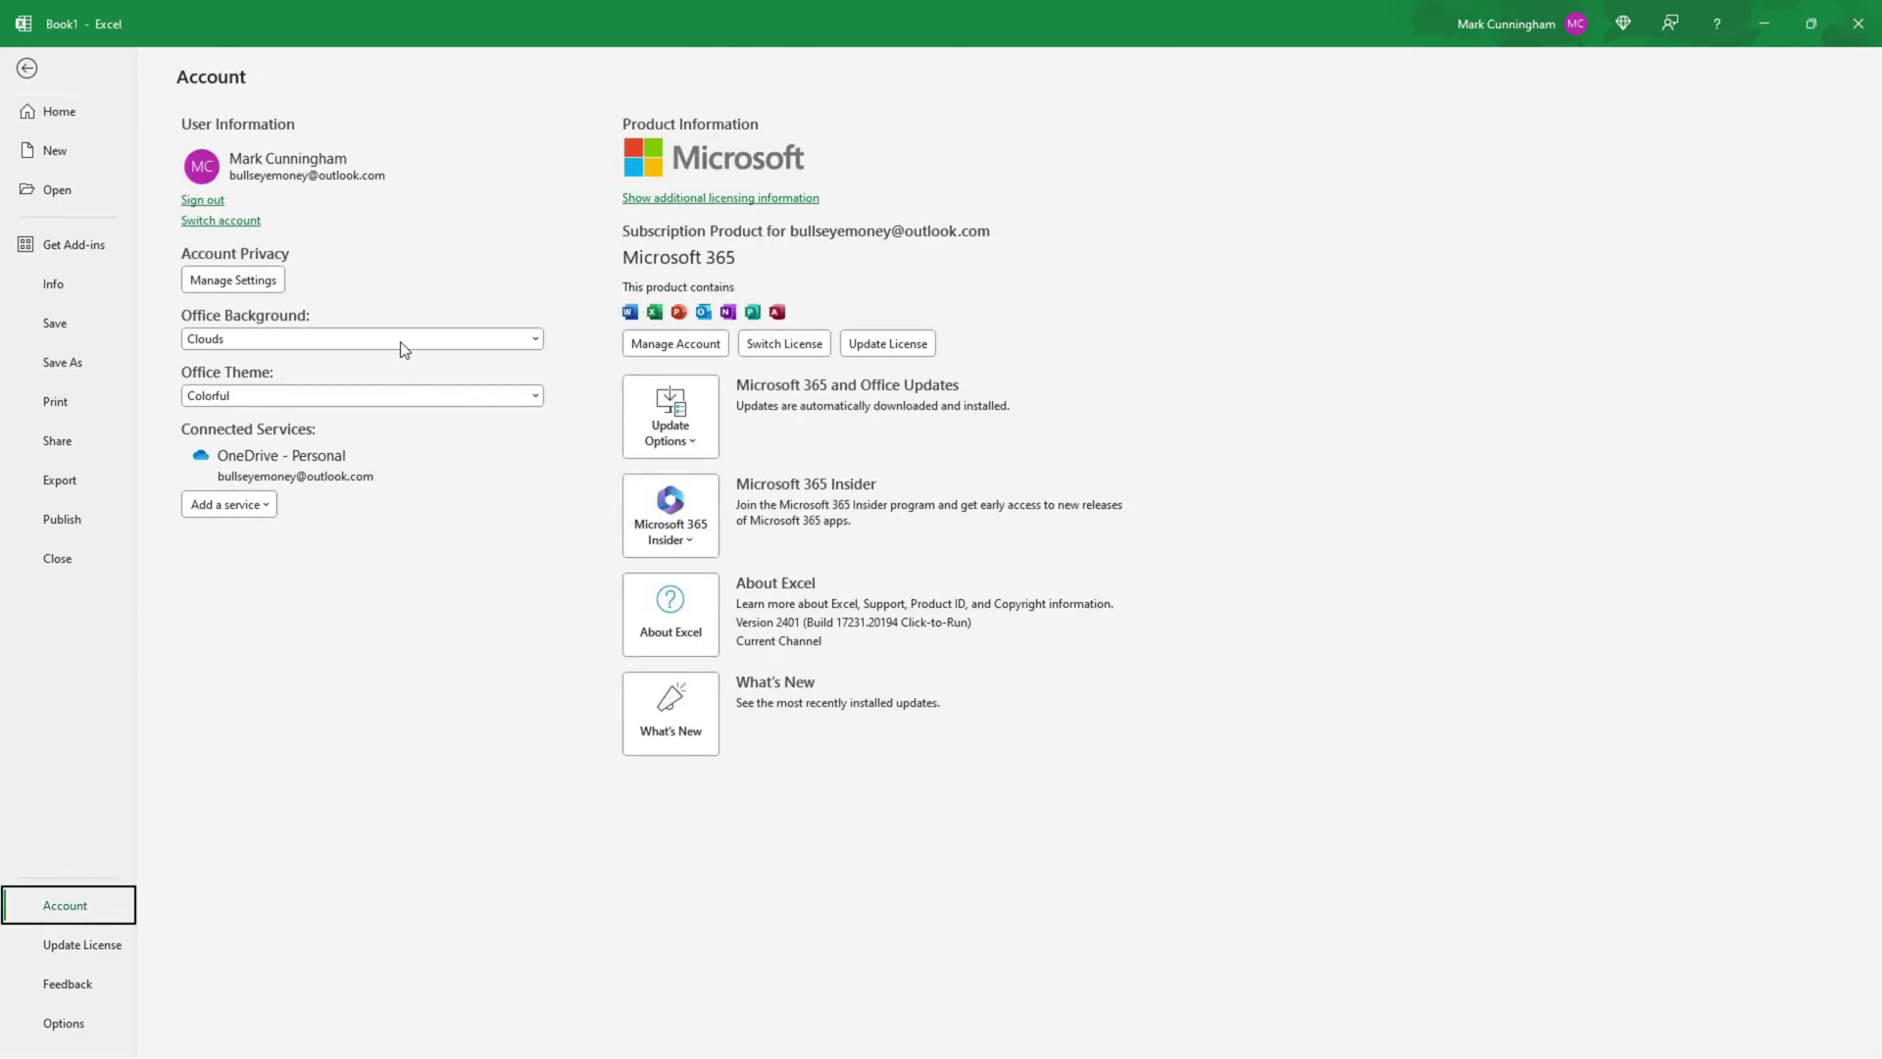
left_click(248, 282)
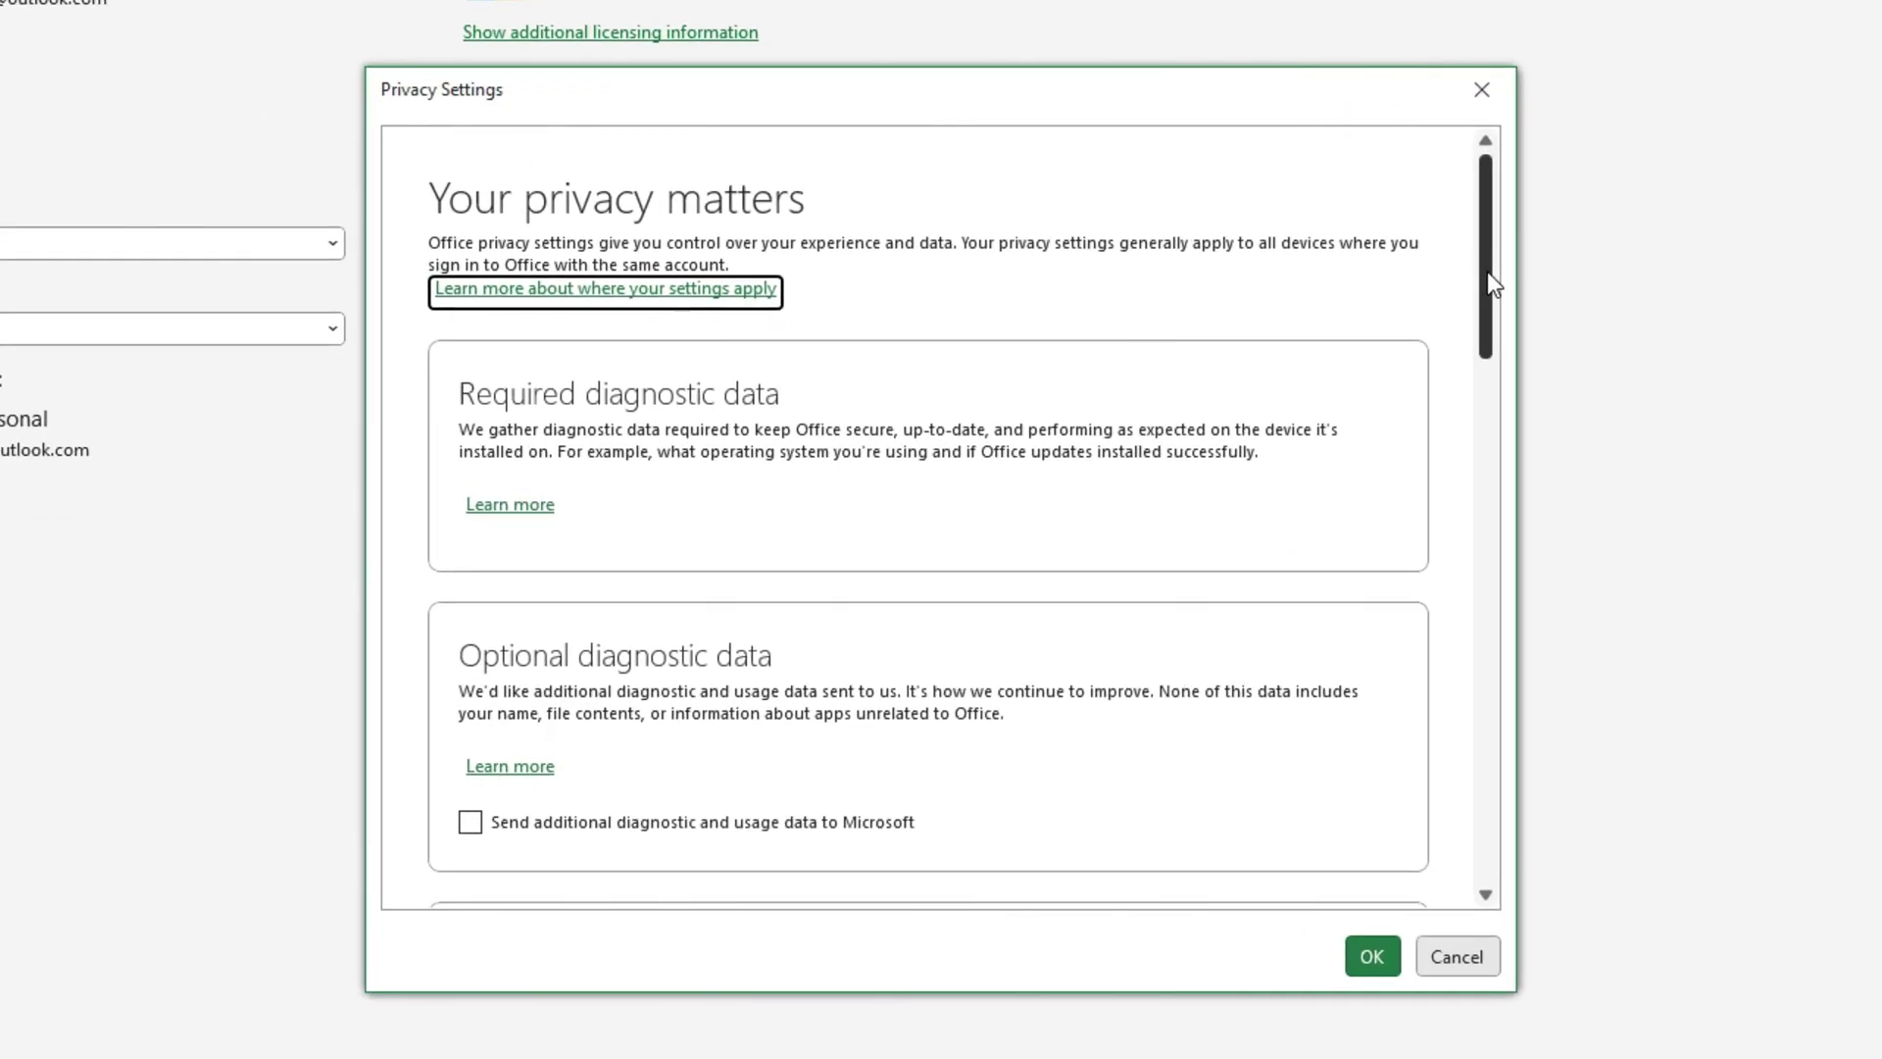
left_click_drag(1486, 274, 1481, 677)
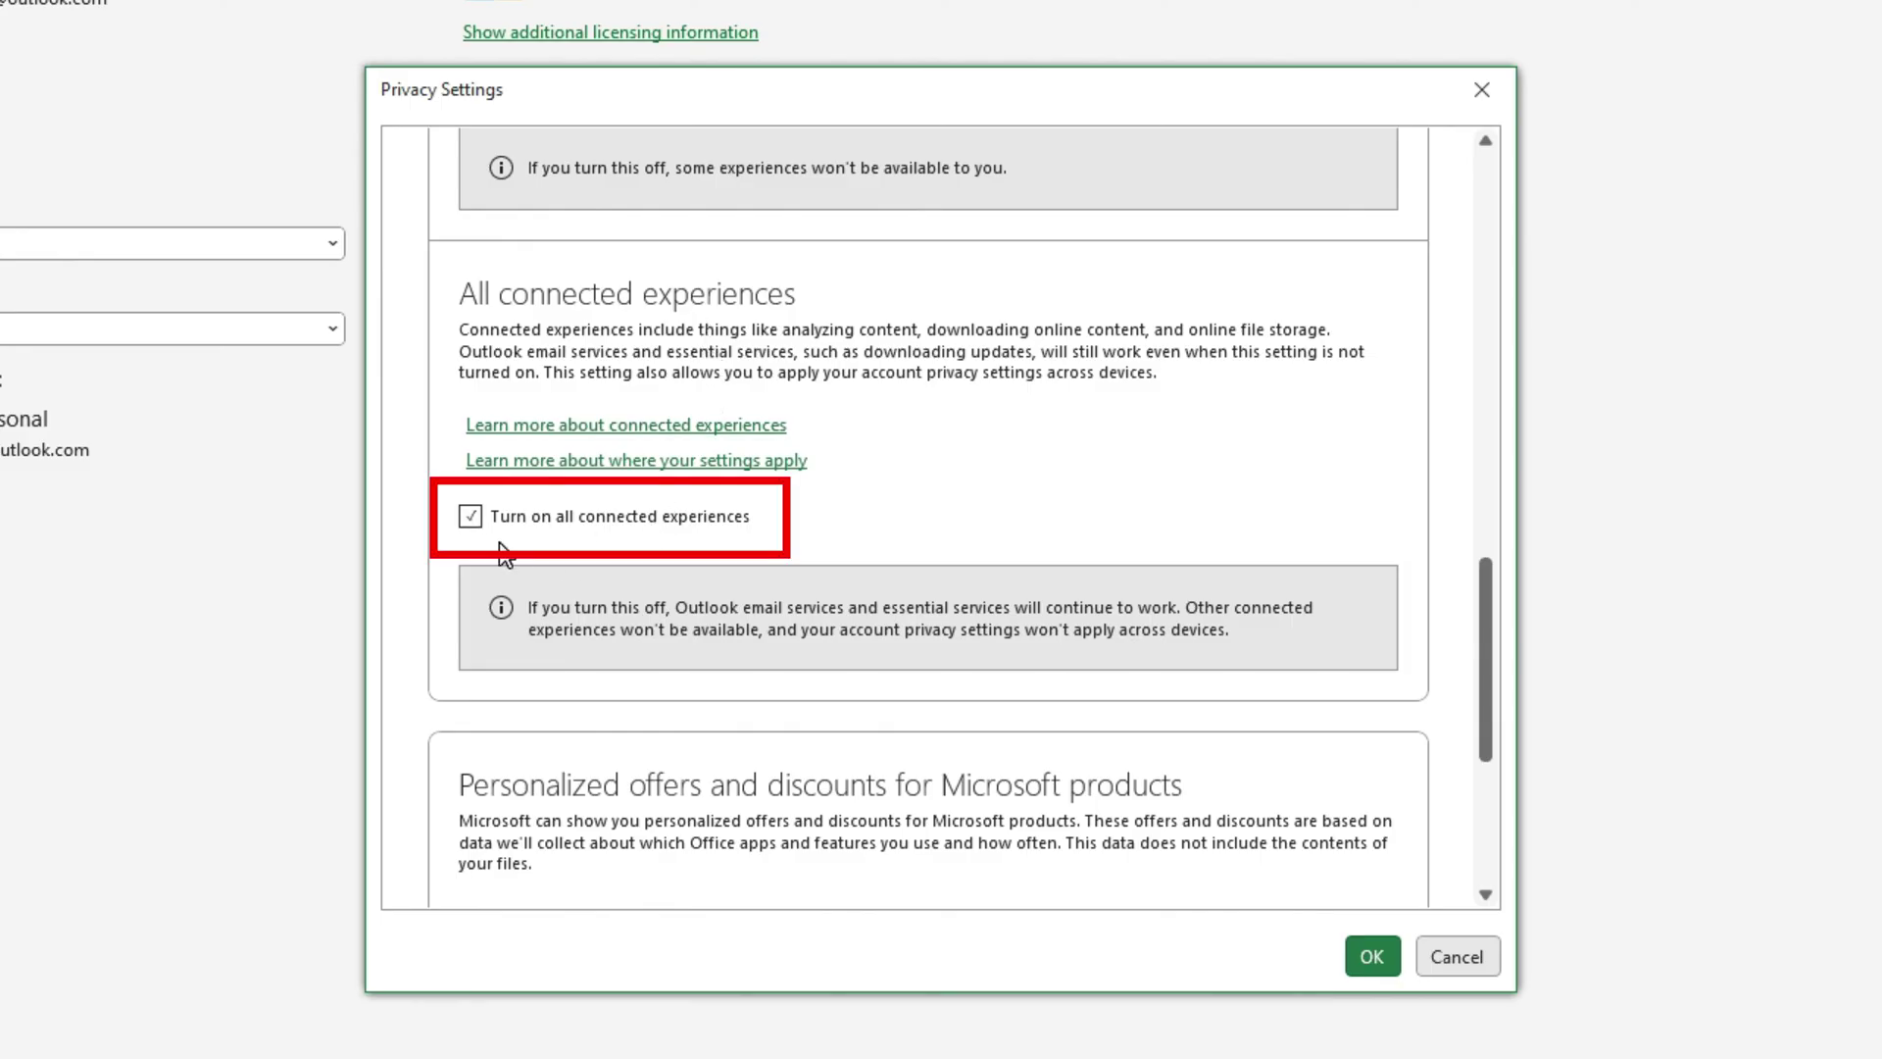
left_click(1369, 966)
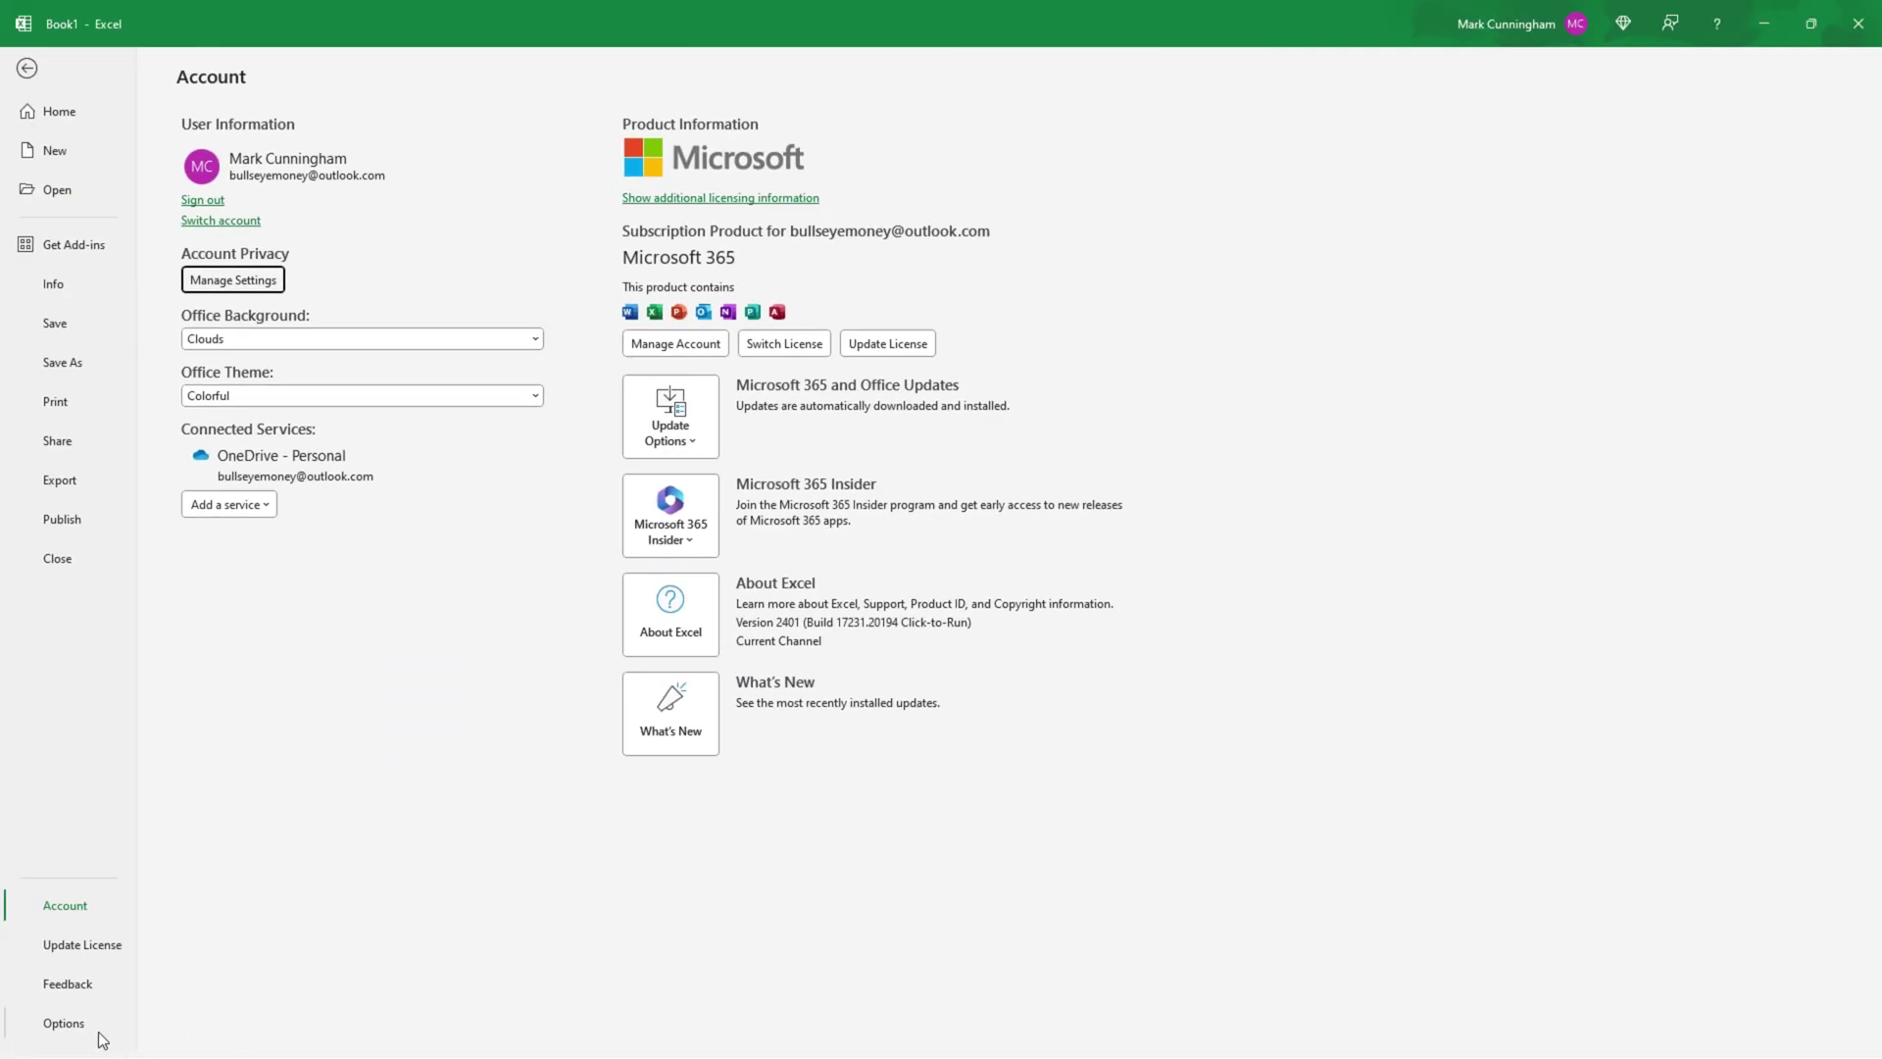
Enable 'AutoSave files stored in the Cloud by default' and 'Show additional places for saving' in Save options.
left_click(81, 1020)
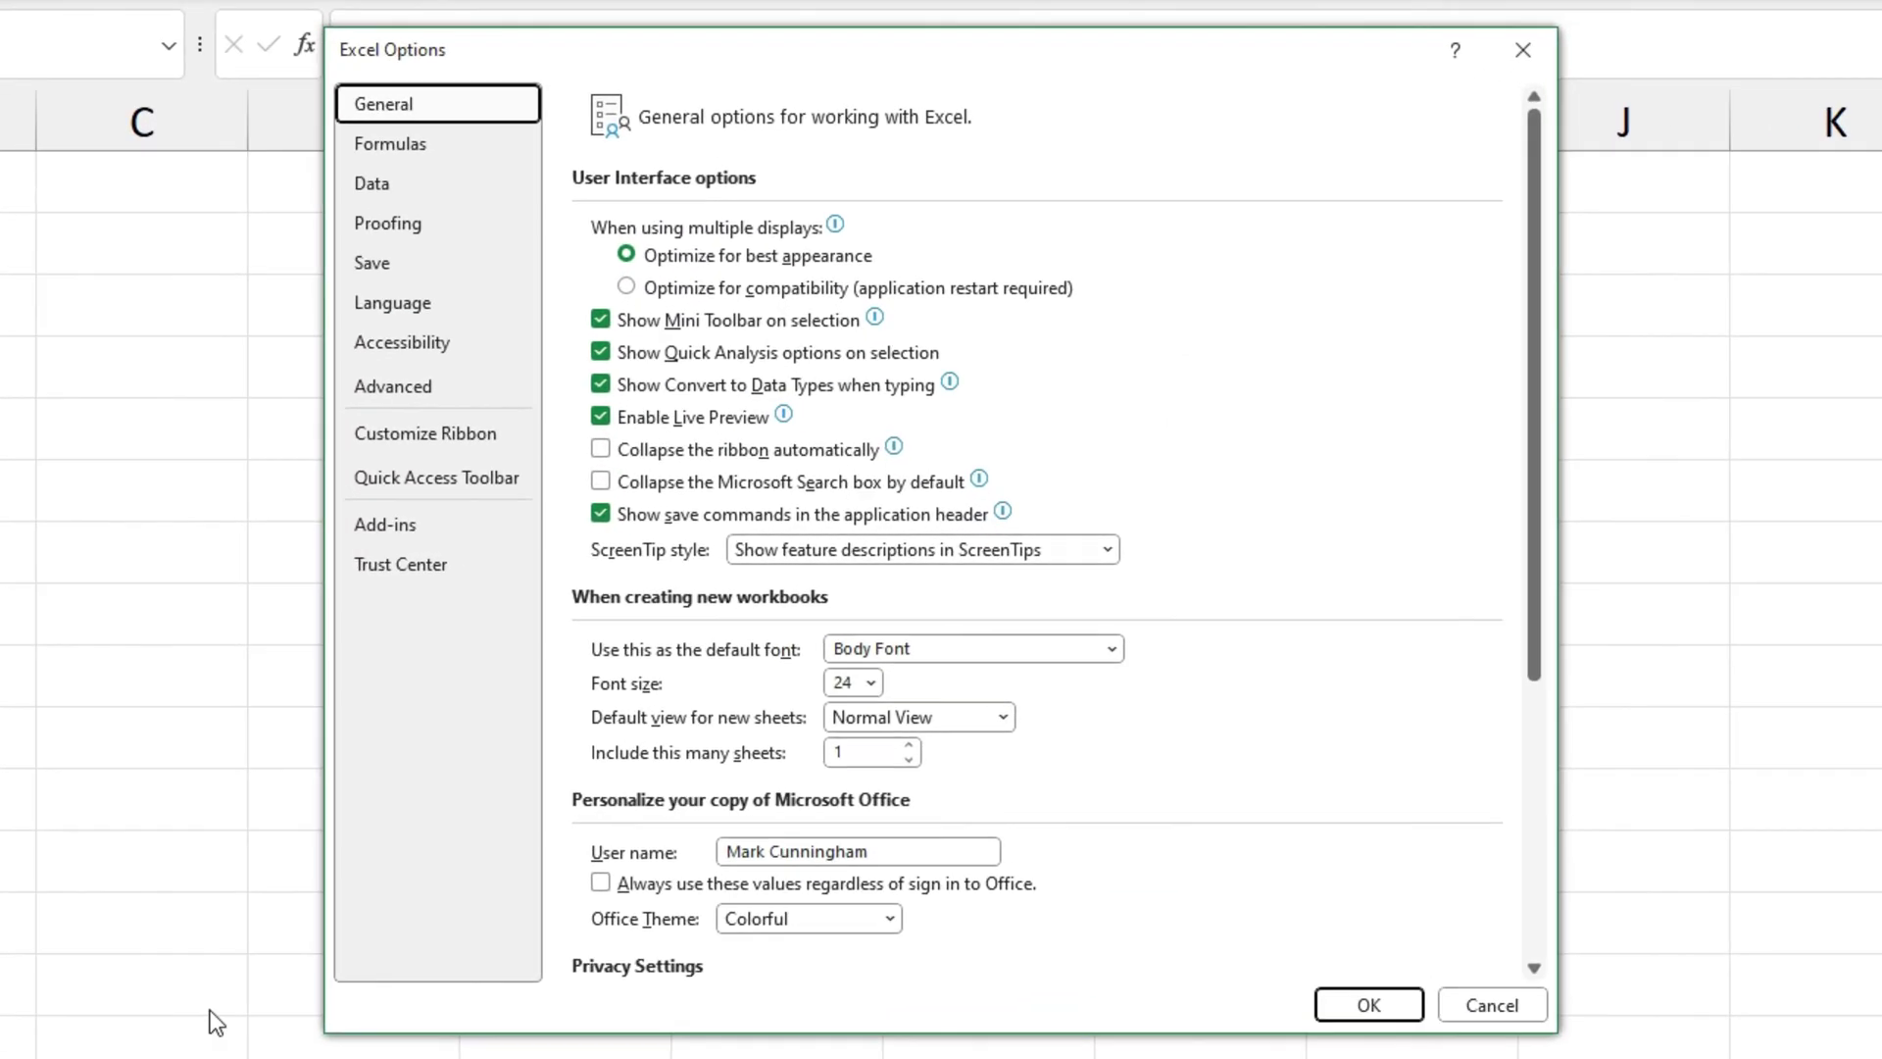
left_click(568, 337)
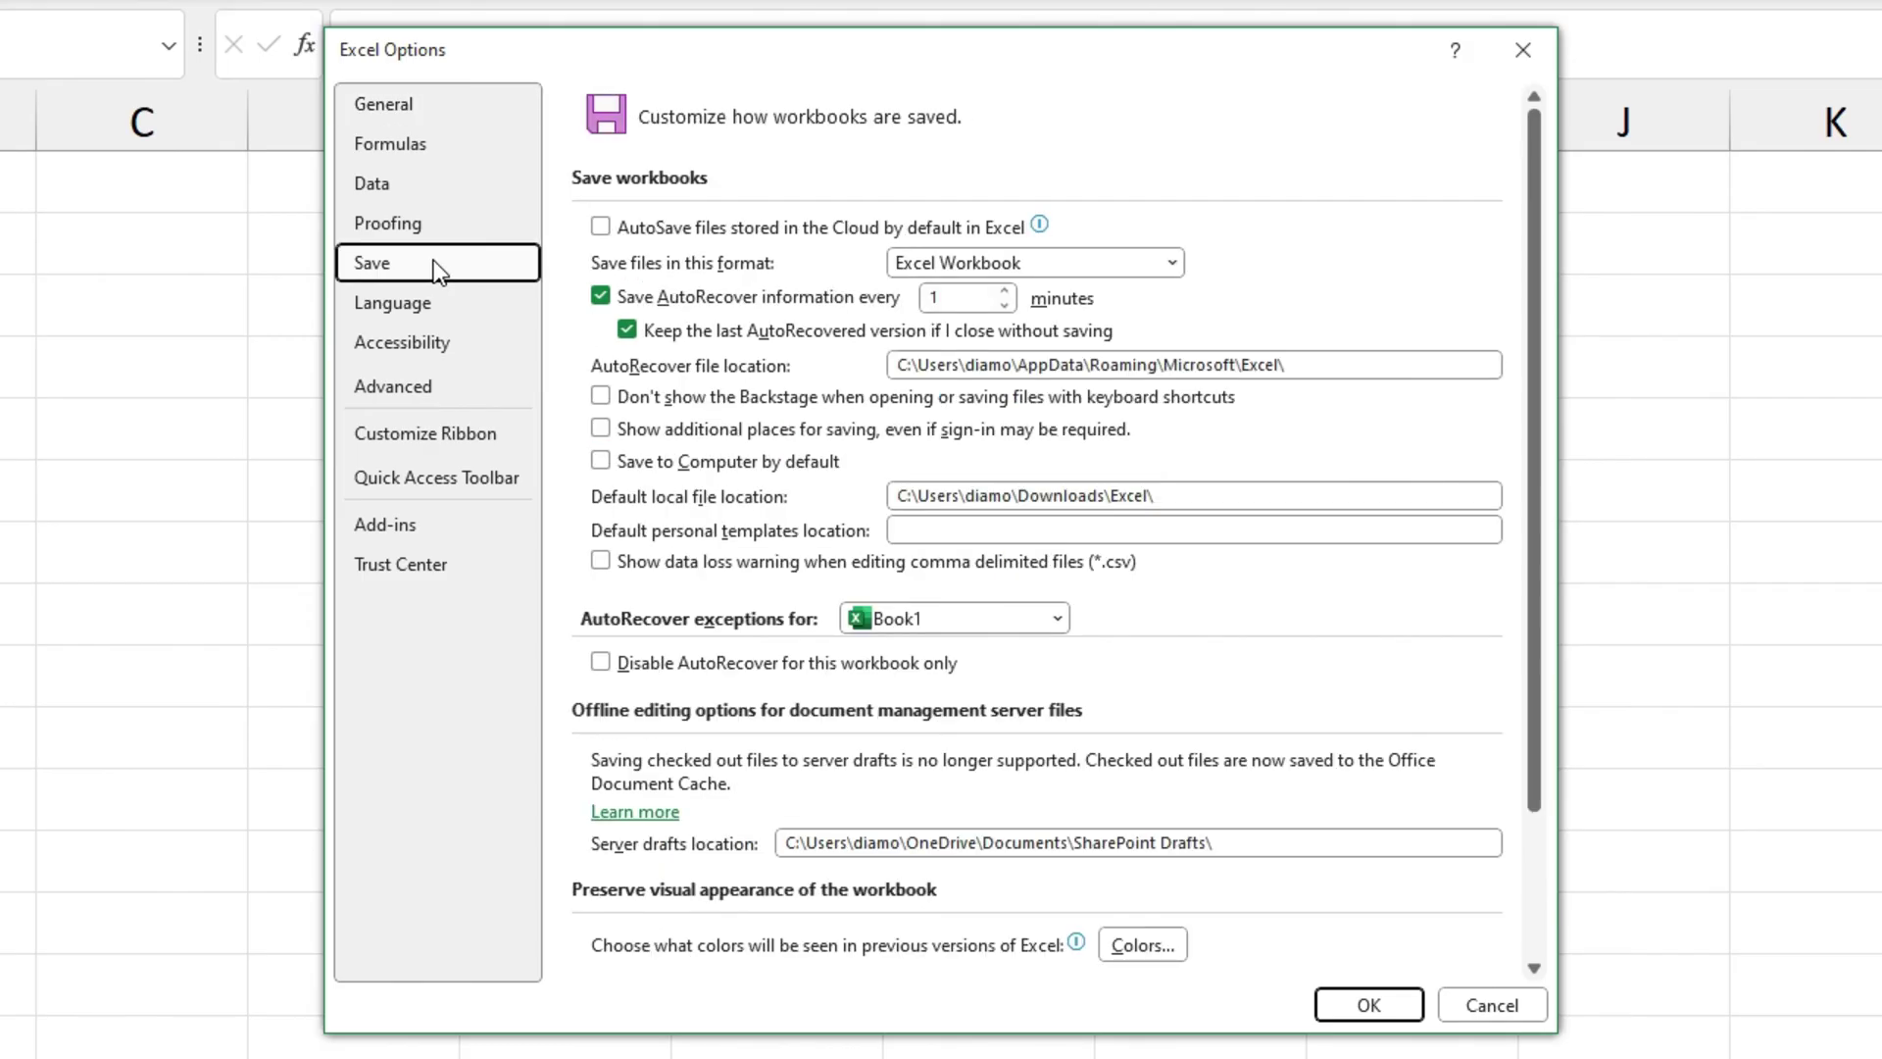
left_click(600, 227)
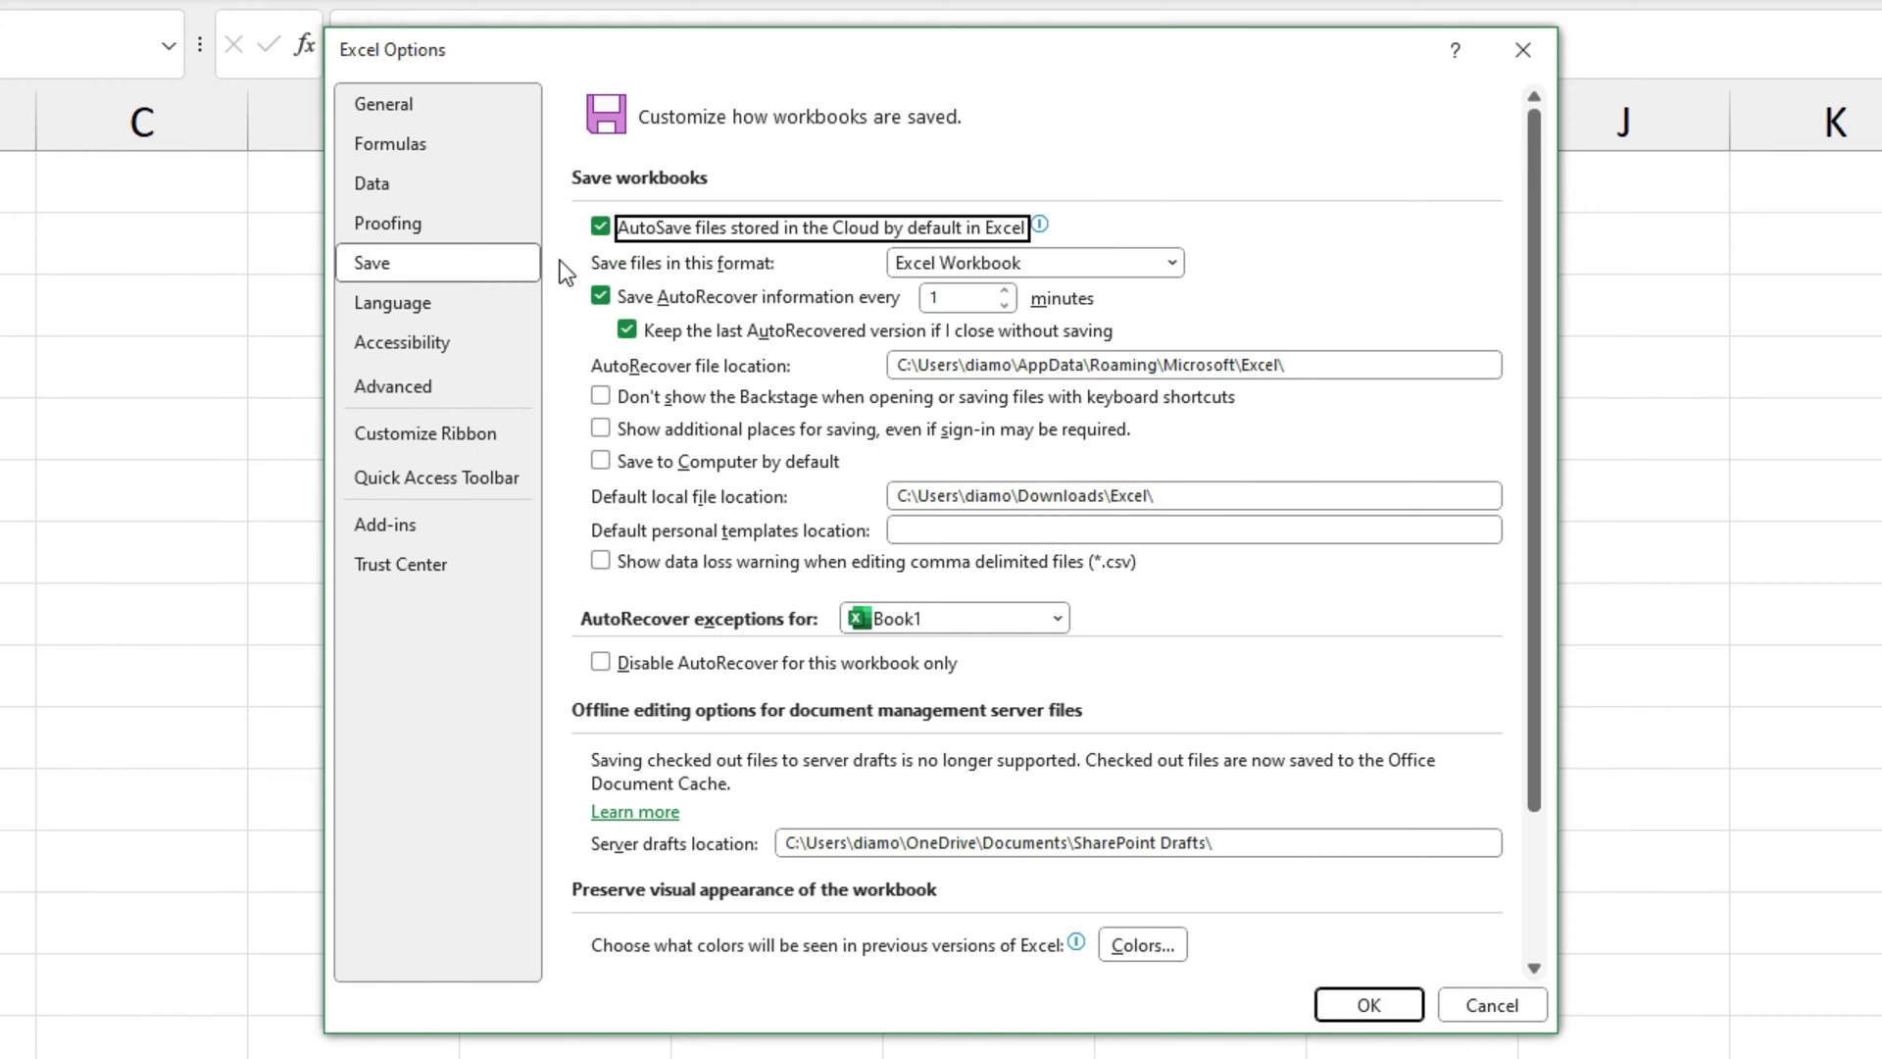
left_click(600, 429)
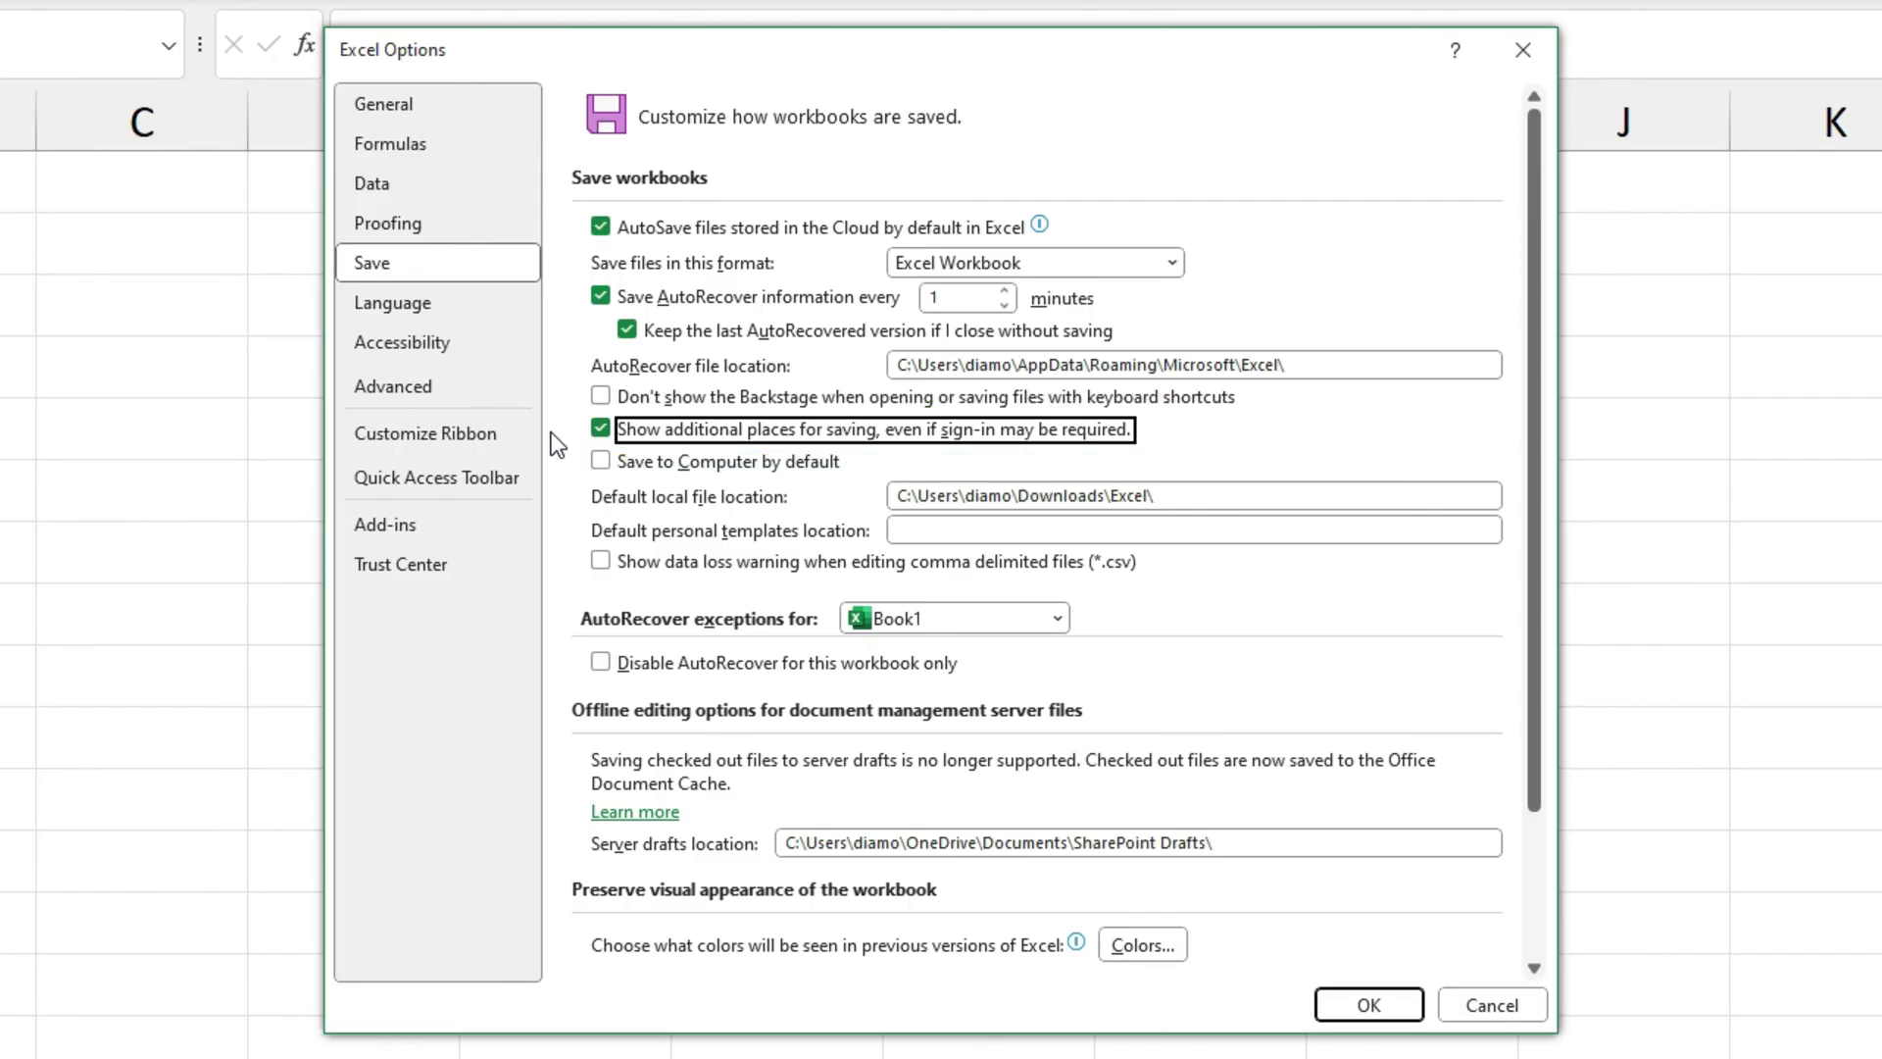
left_click(1338, 1004)
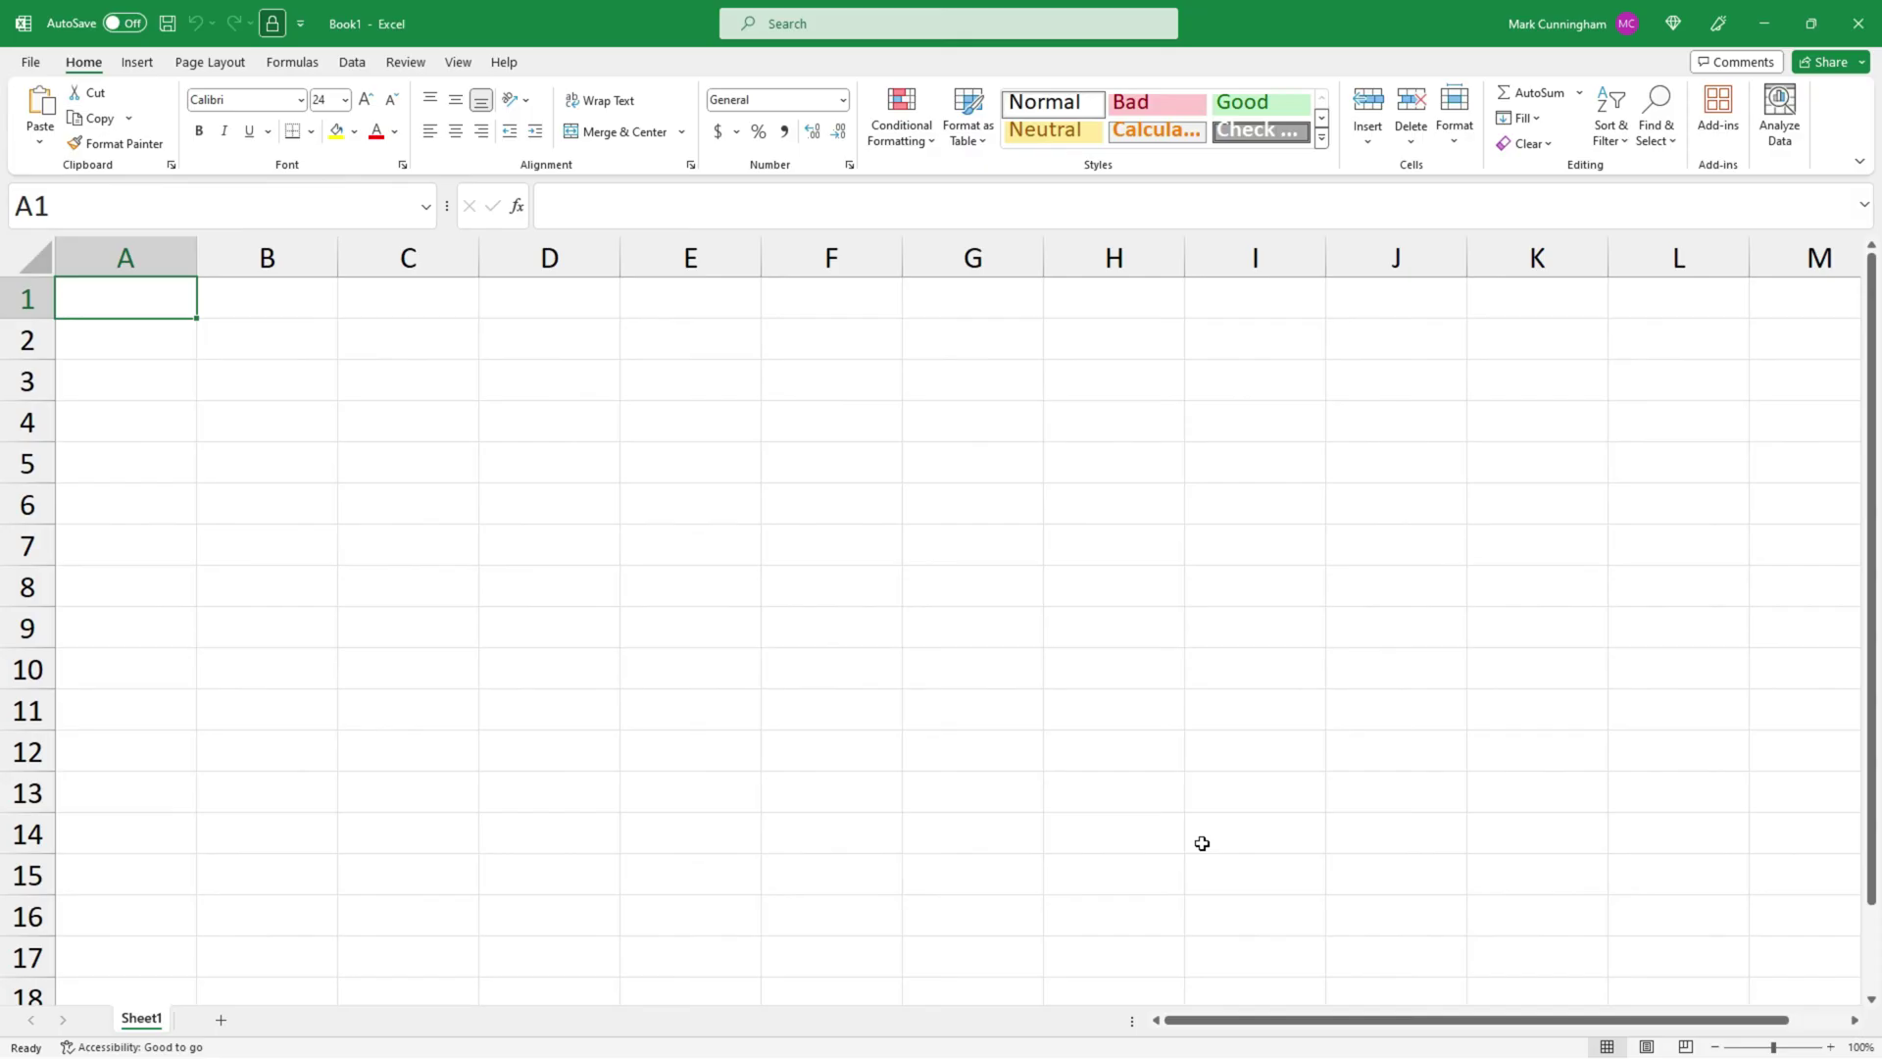
Name the workbook 'My spreadsheet' and save it to Documents on OneDrive.
left_click(164, 26)
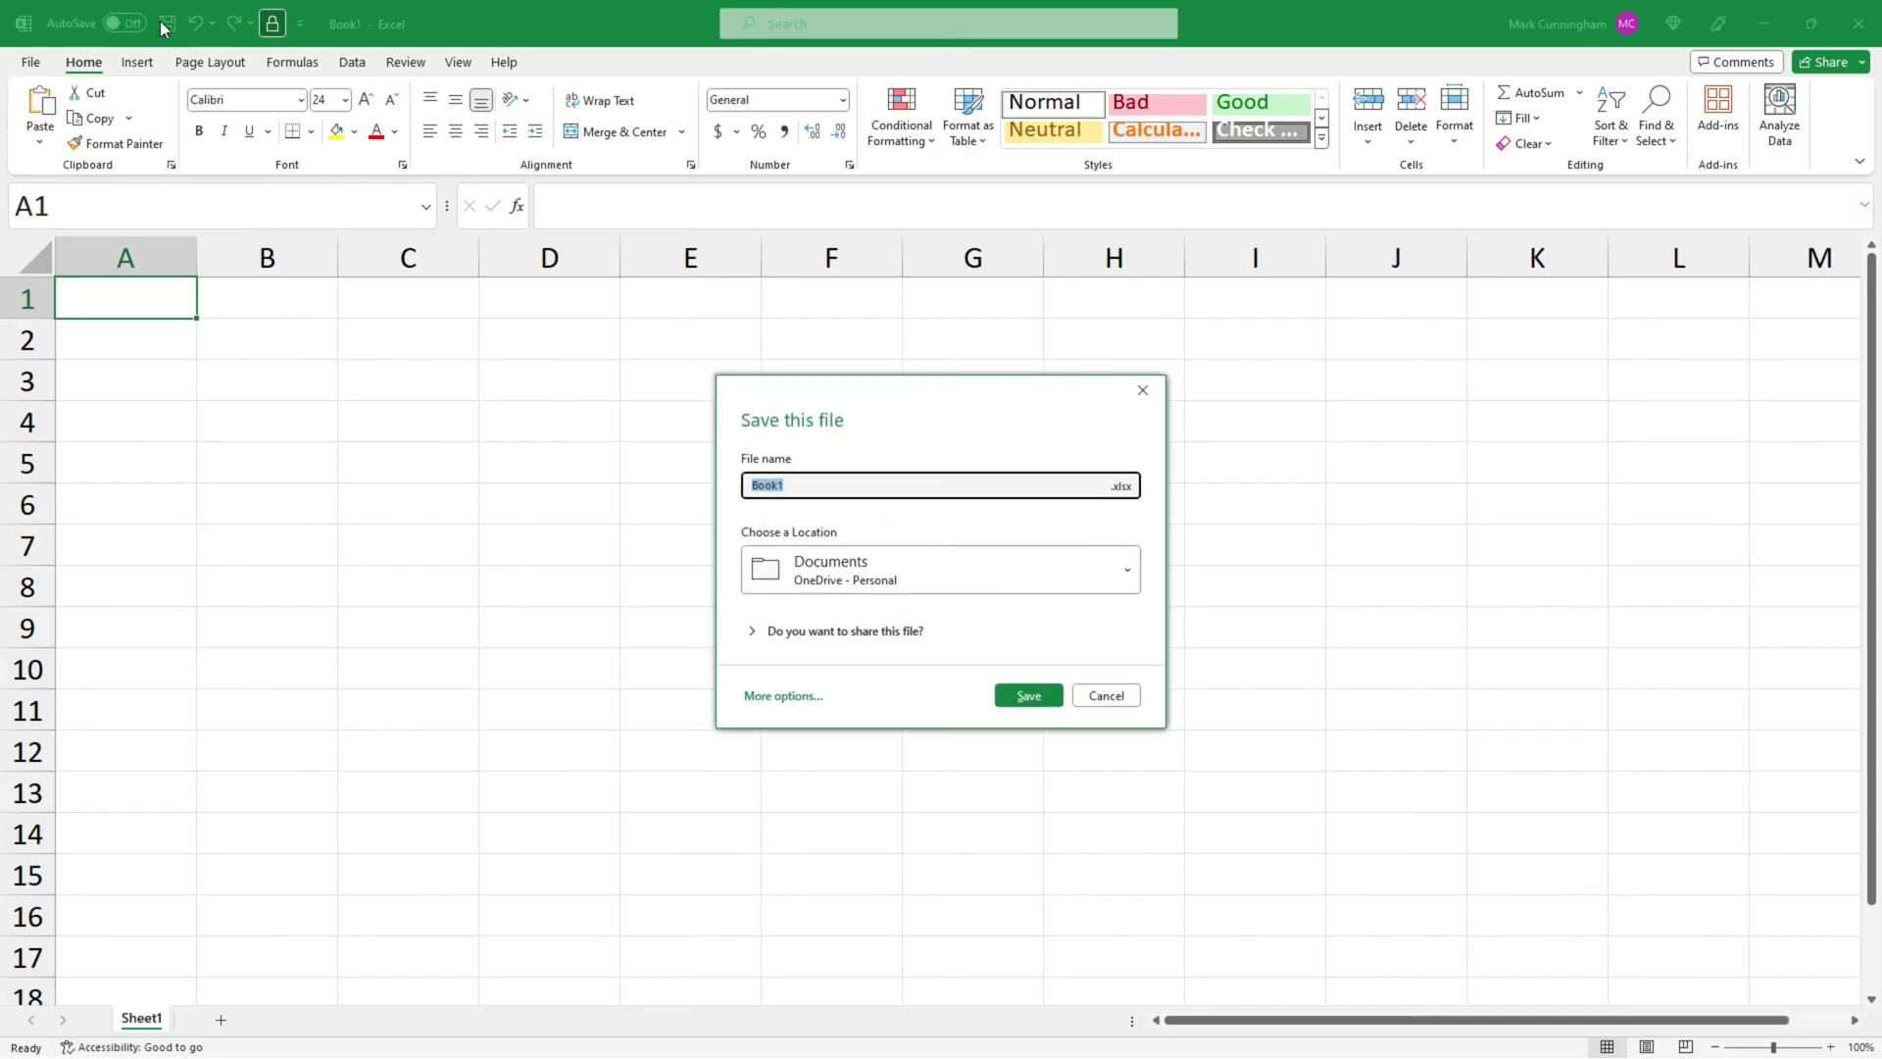
type("My spreadsheet")
left_click(1027, 698)
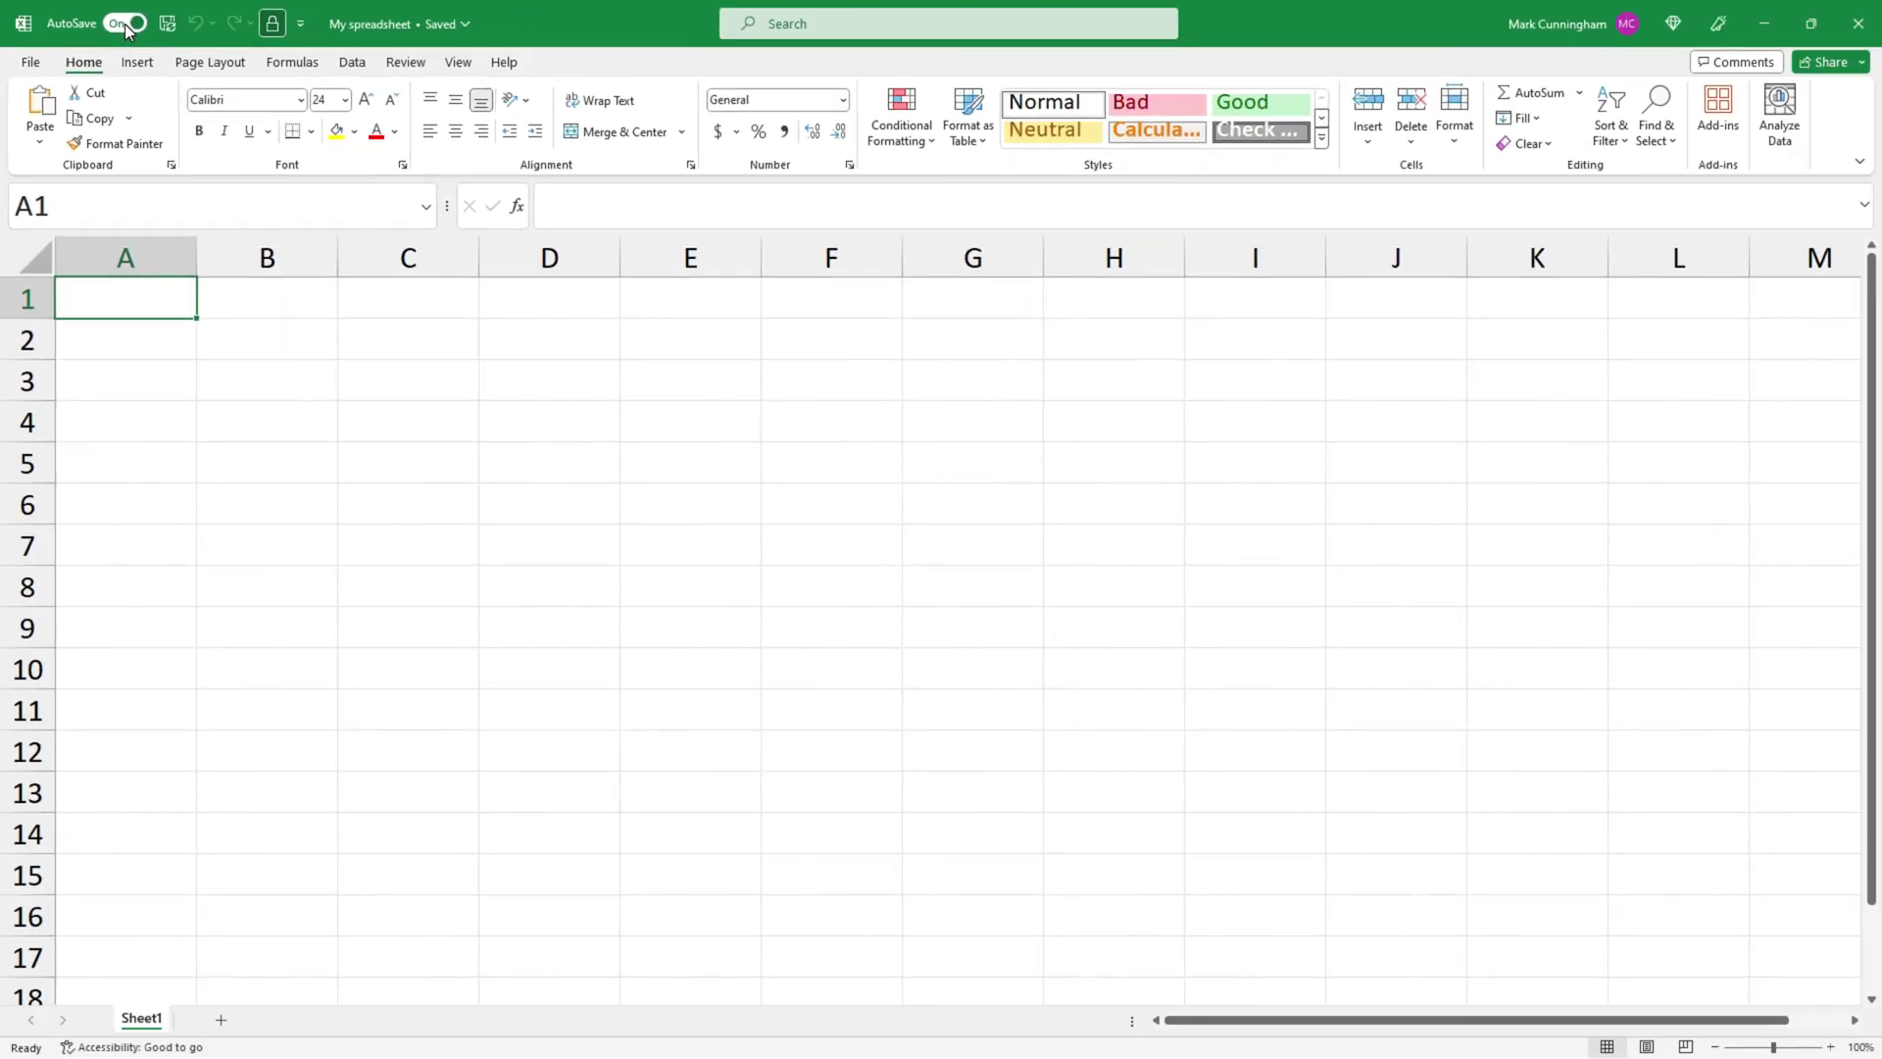
Uncheck cloud AutoSave by default and 'Show additional places for saving' in Excel's Save options.
left_click(31, 65)
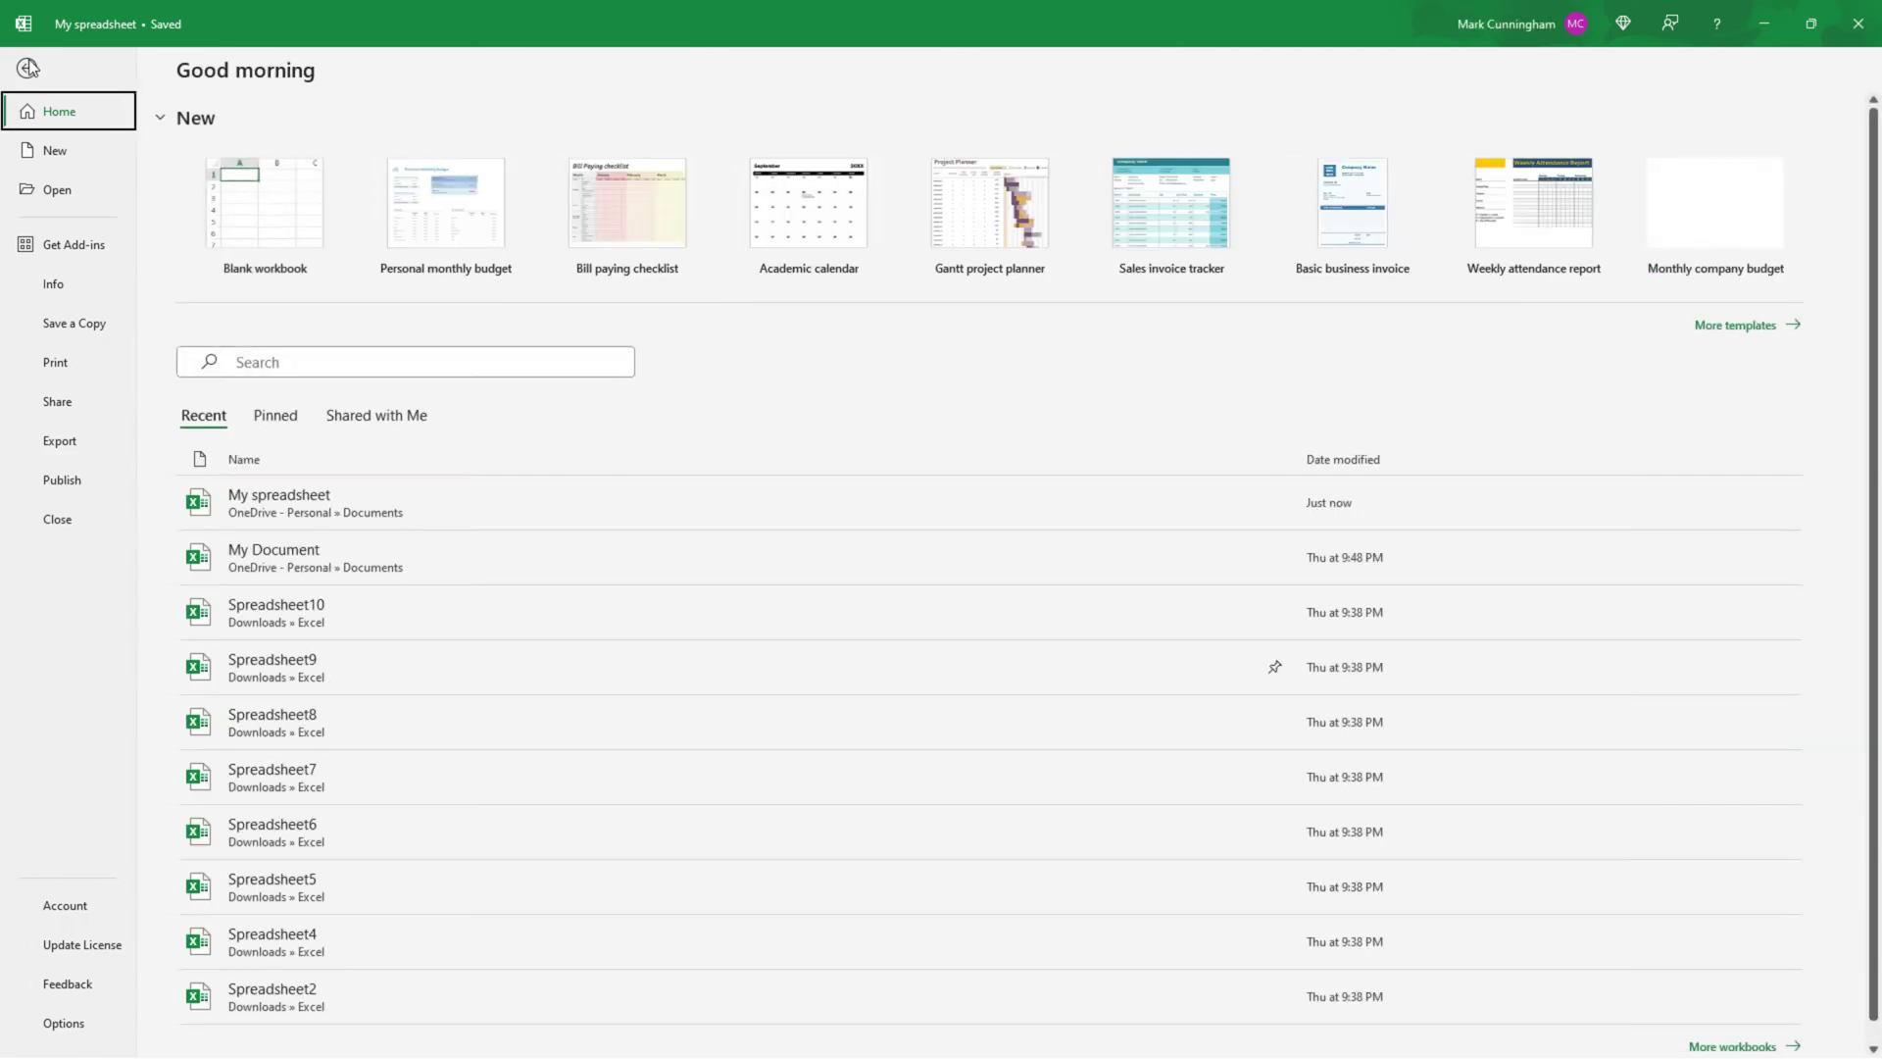
left_click(83, 1025)
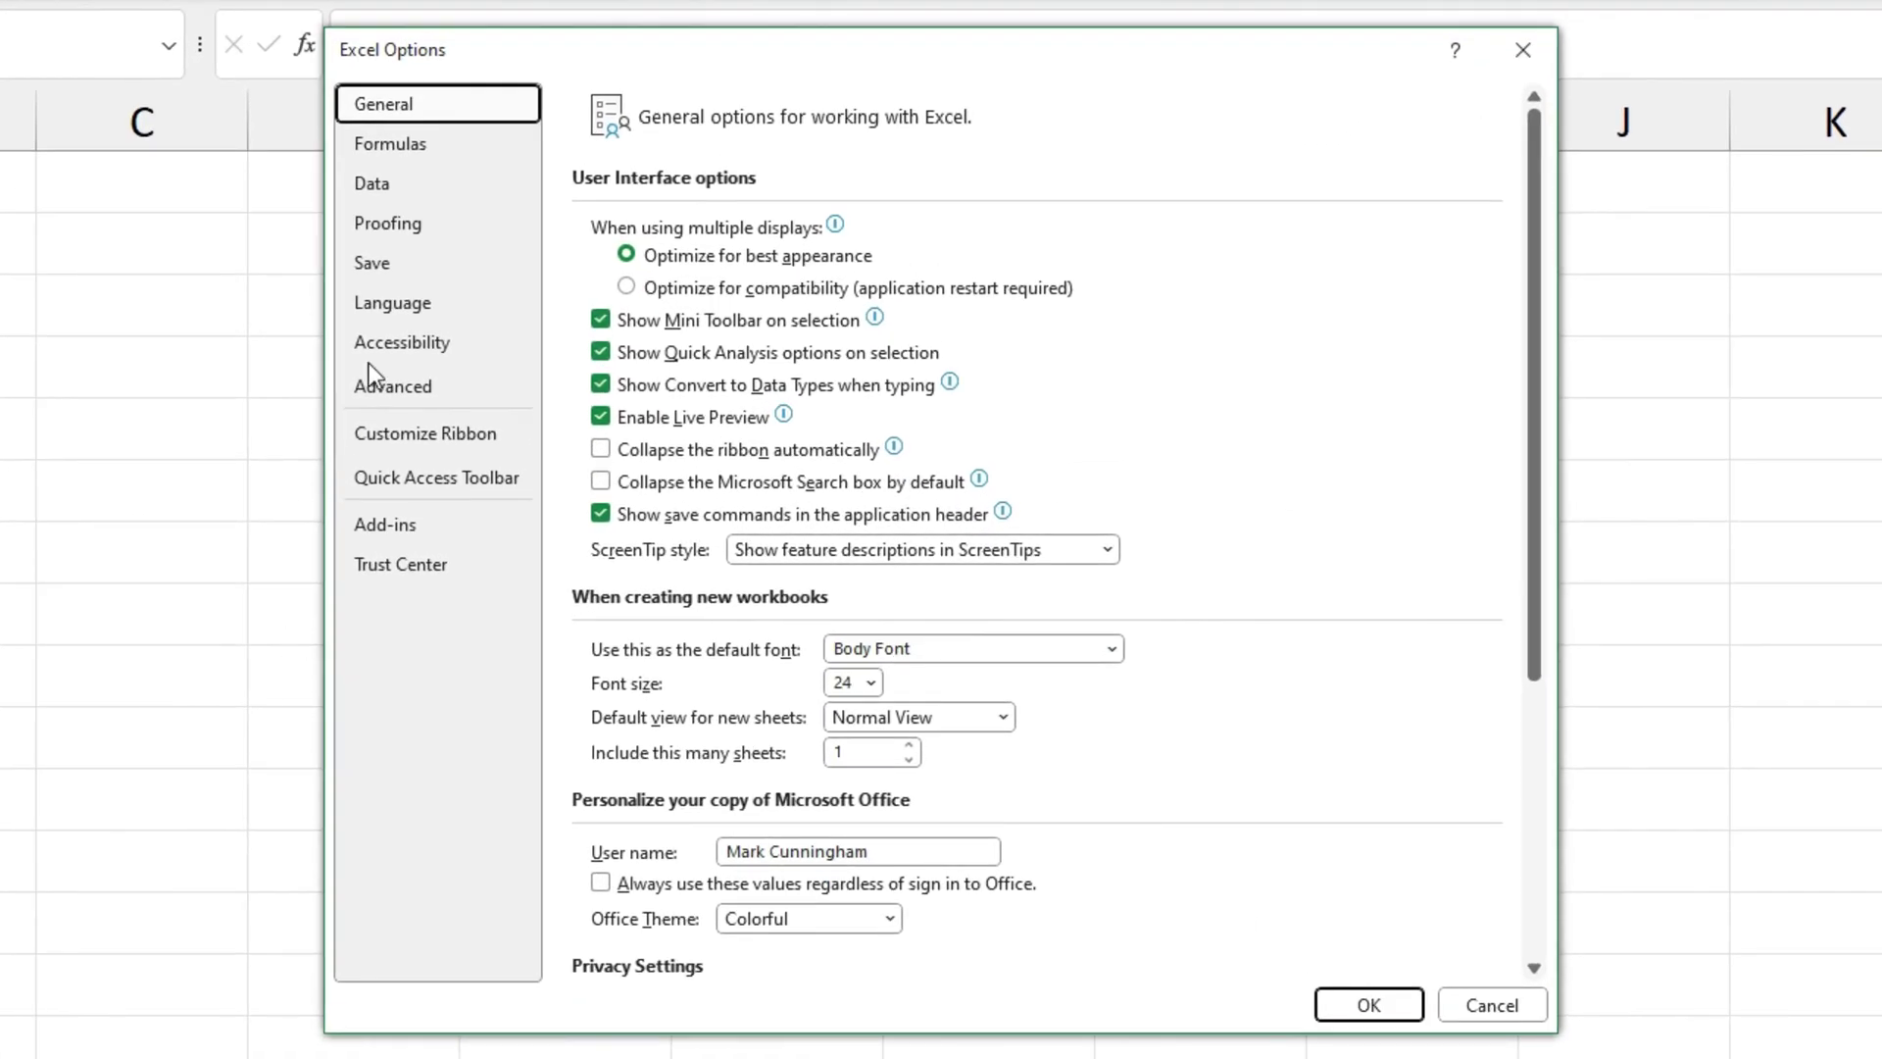
left_click(409, 267)
left_click(600, 228)
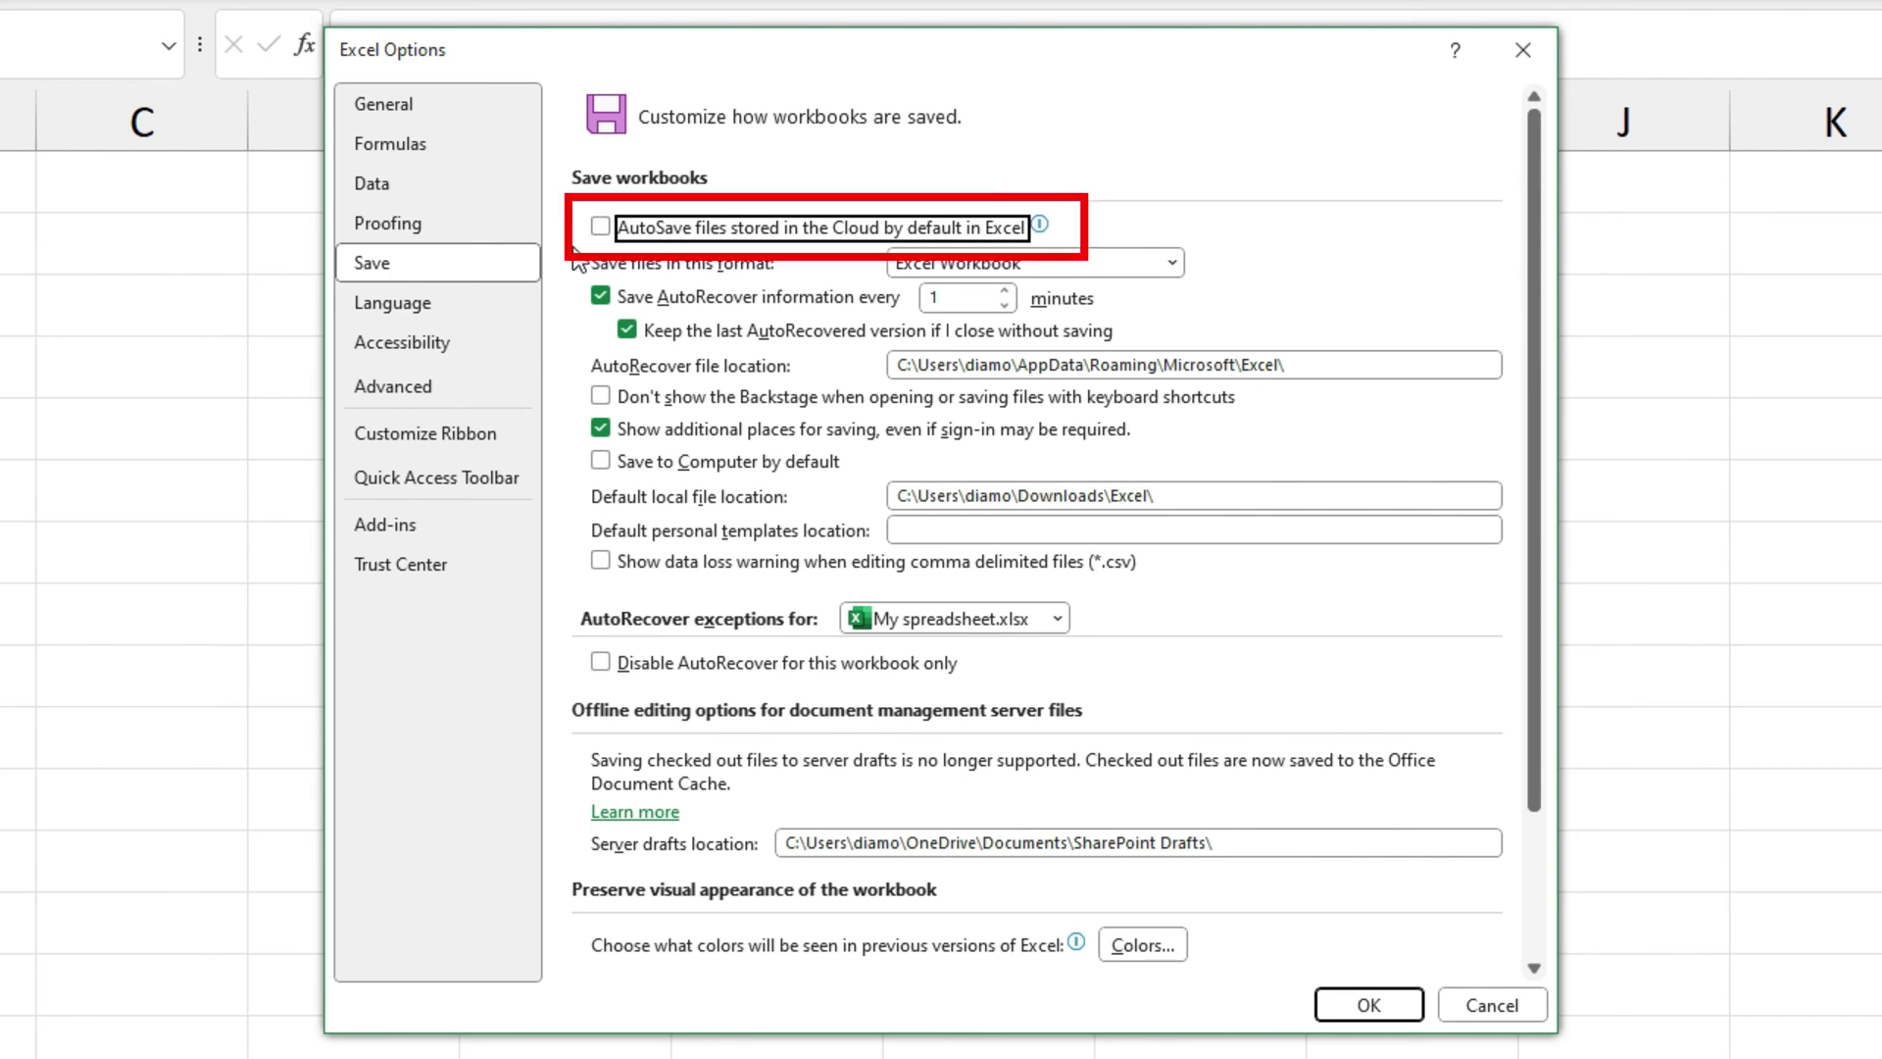
left_click(597, 432)
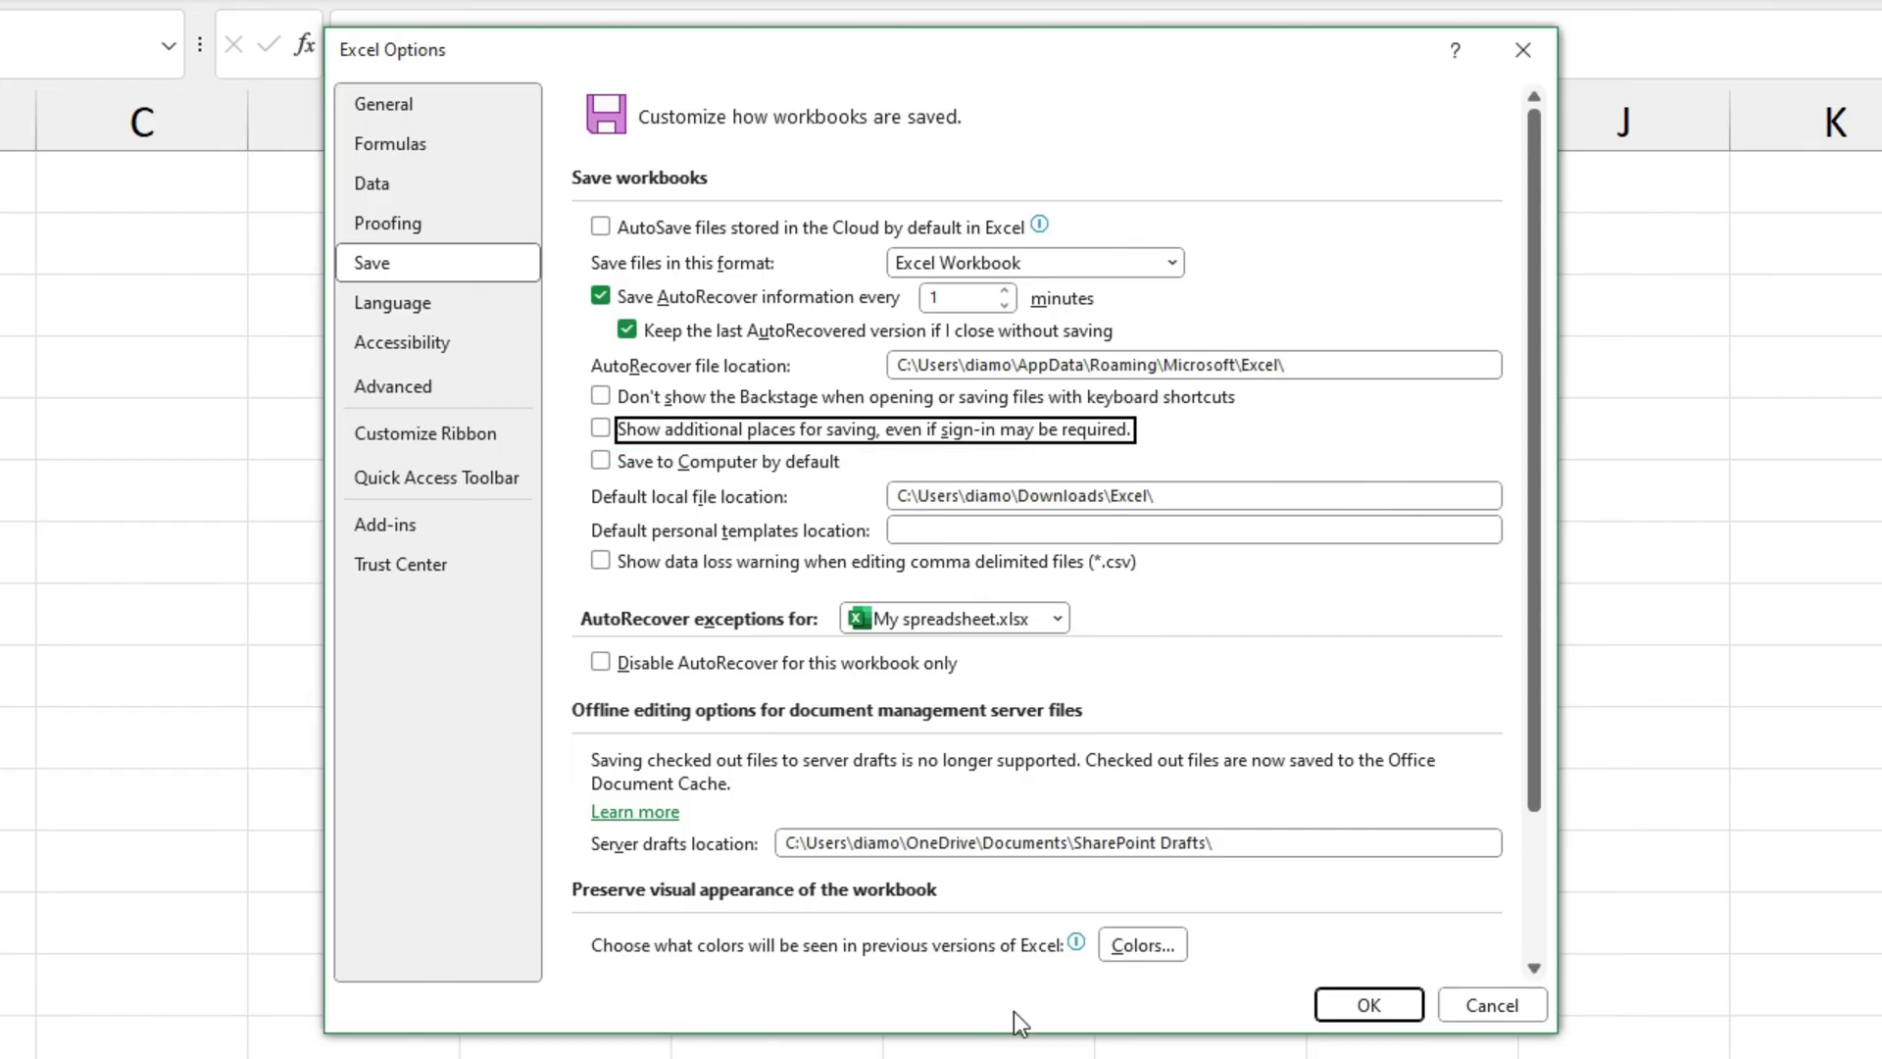
left_click(1371, 1002)
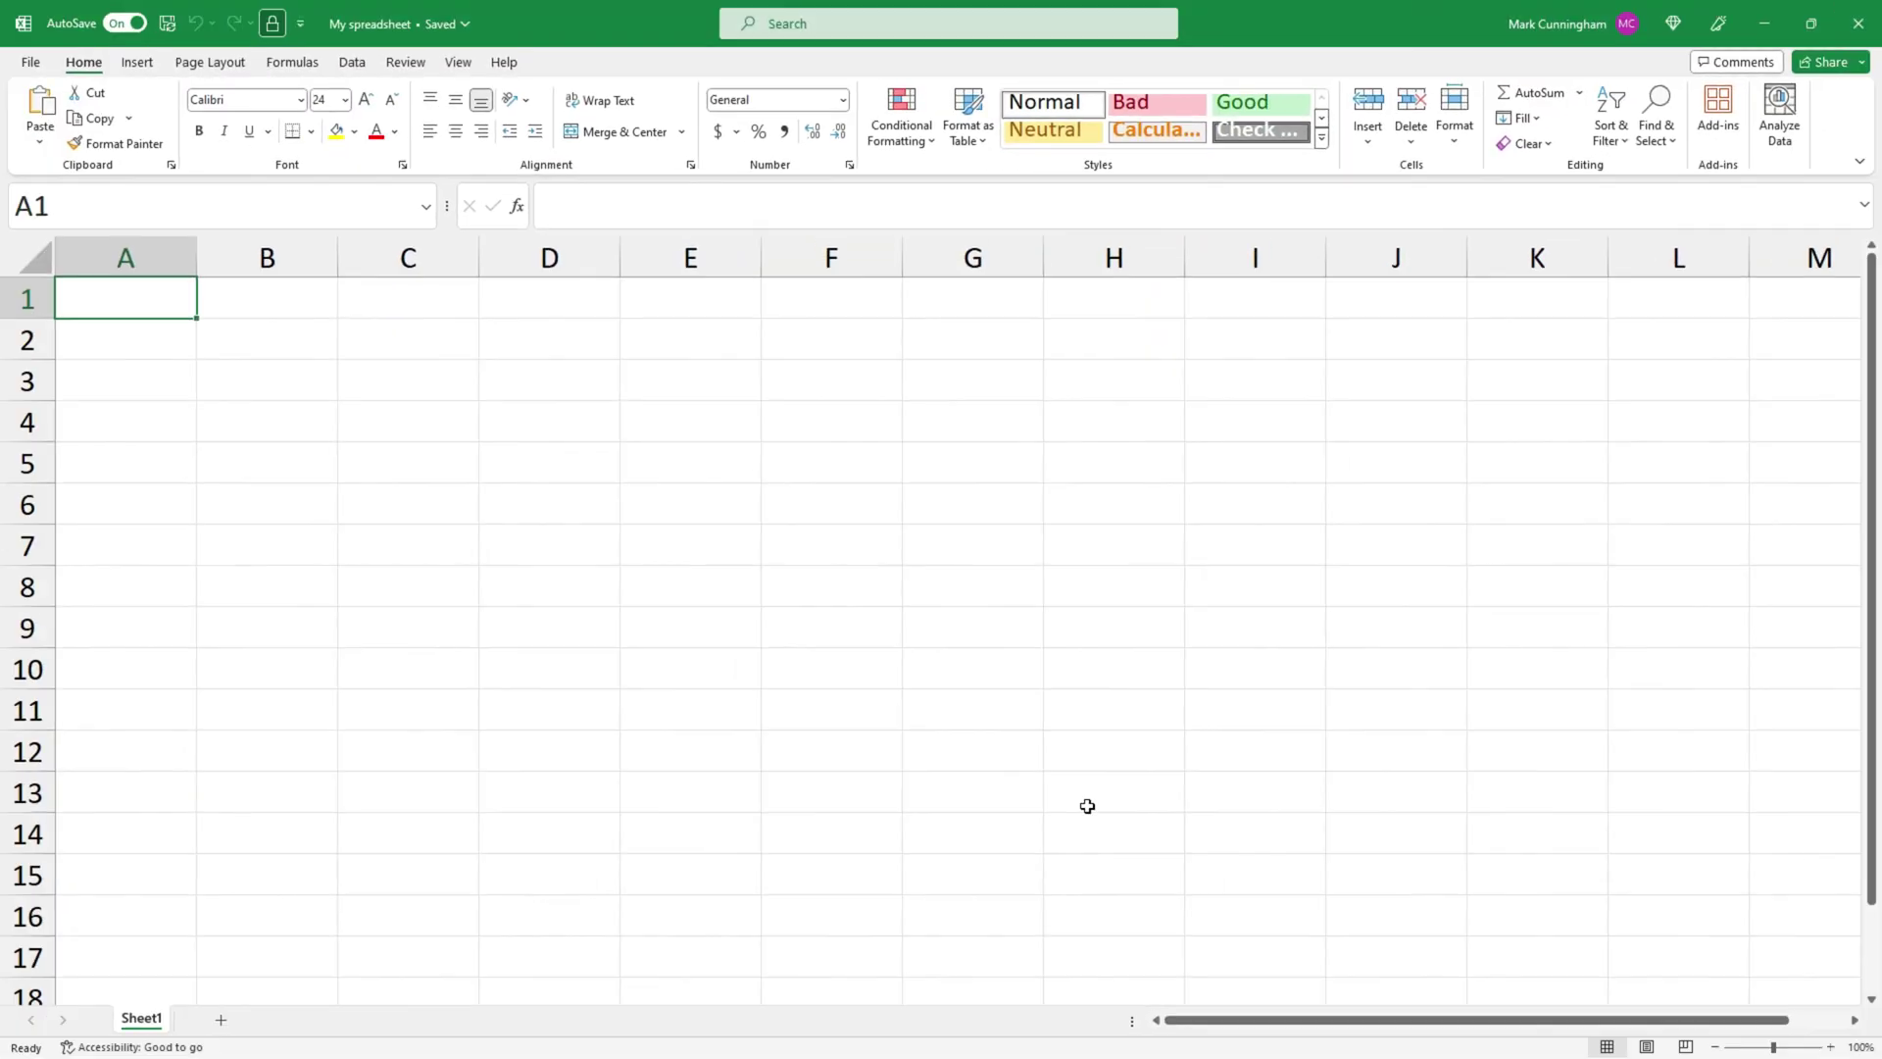
Uncheck 'Turn on all connected experiences' in the account privacy settings and accept the restart notice.
left_click(32, 61)
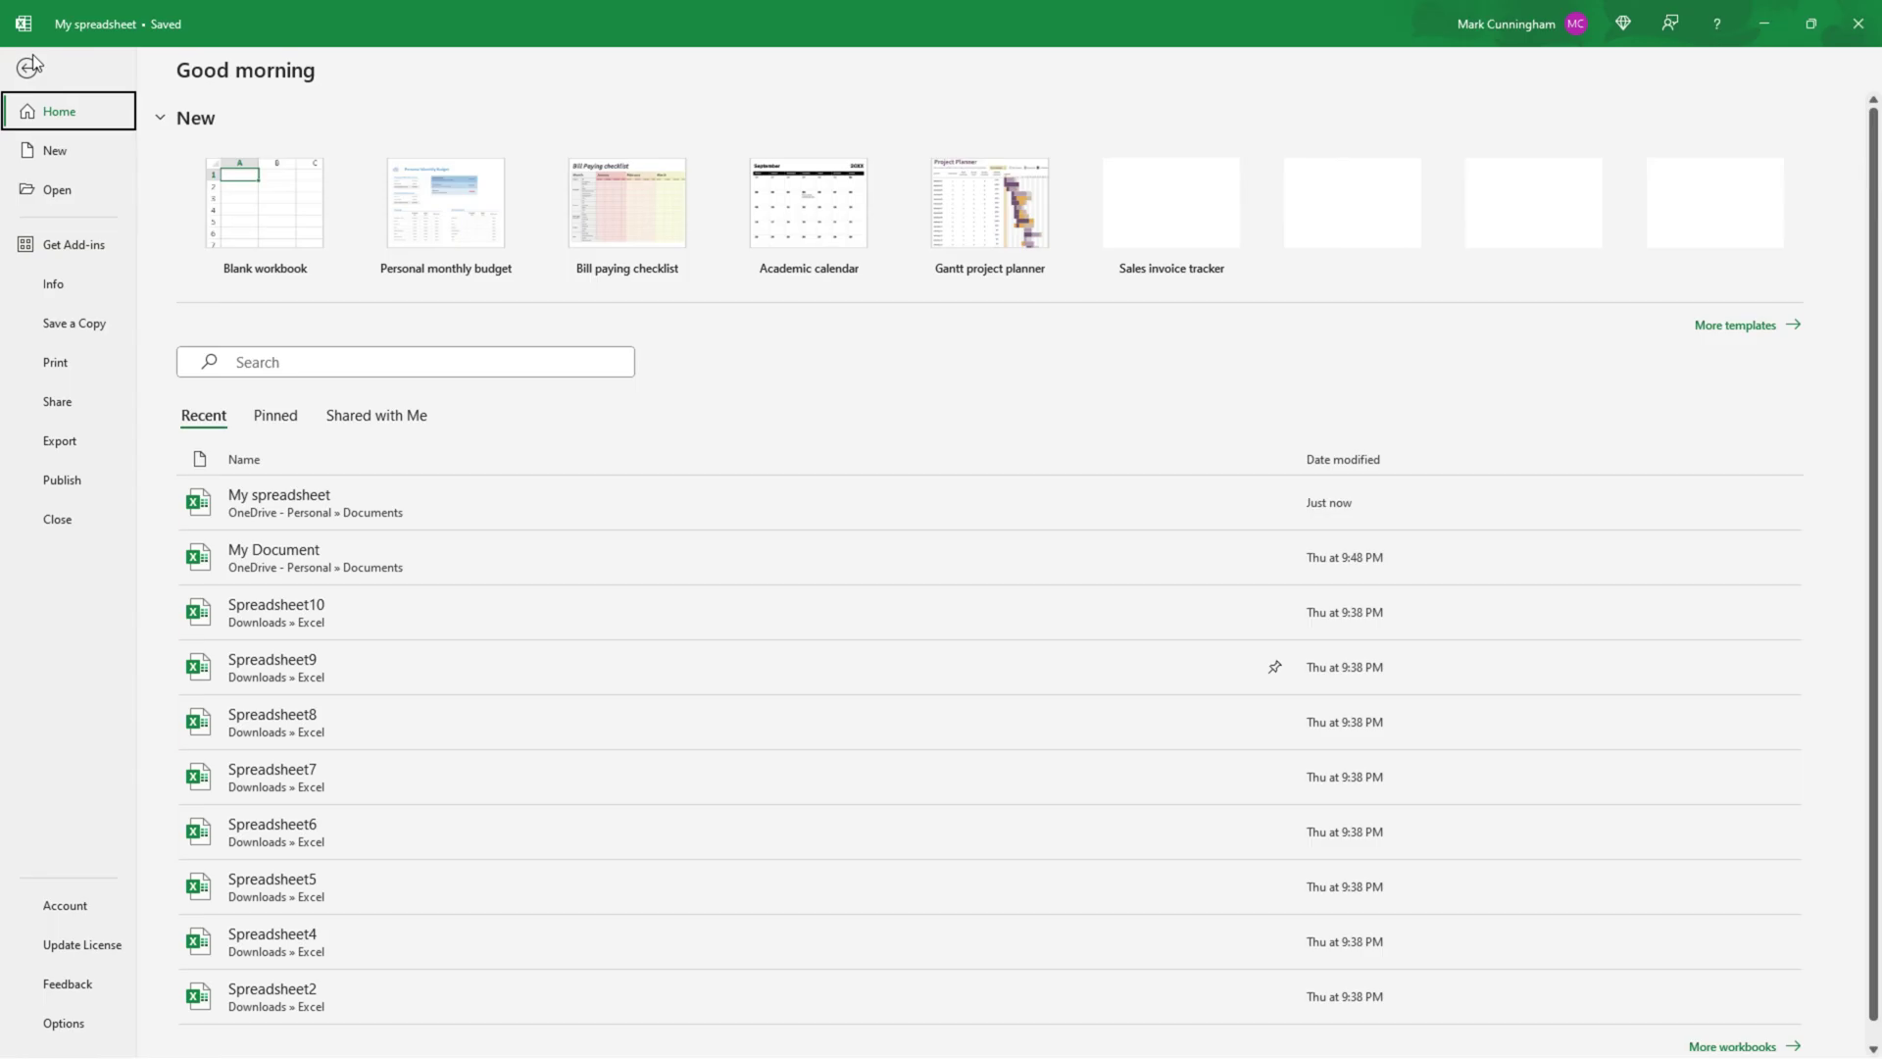
left_click(92, 908)
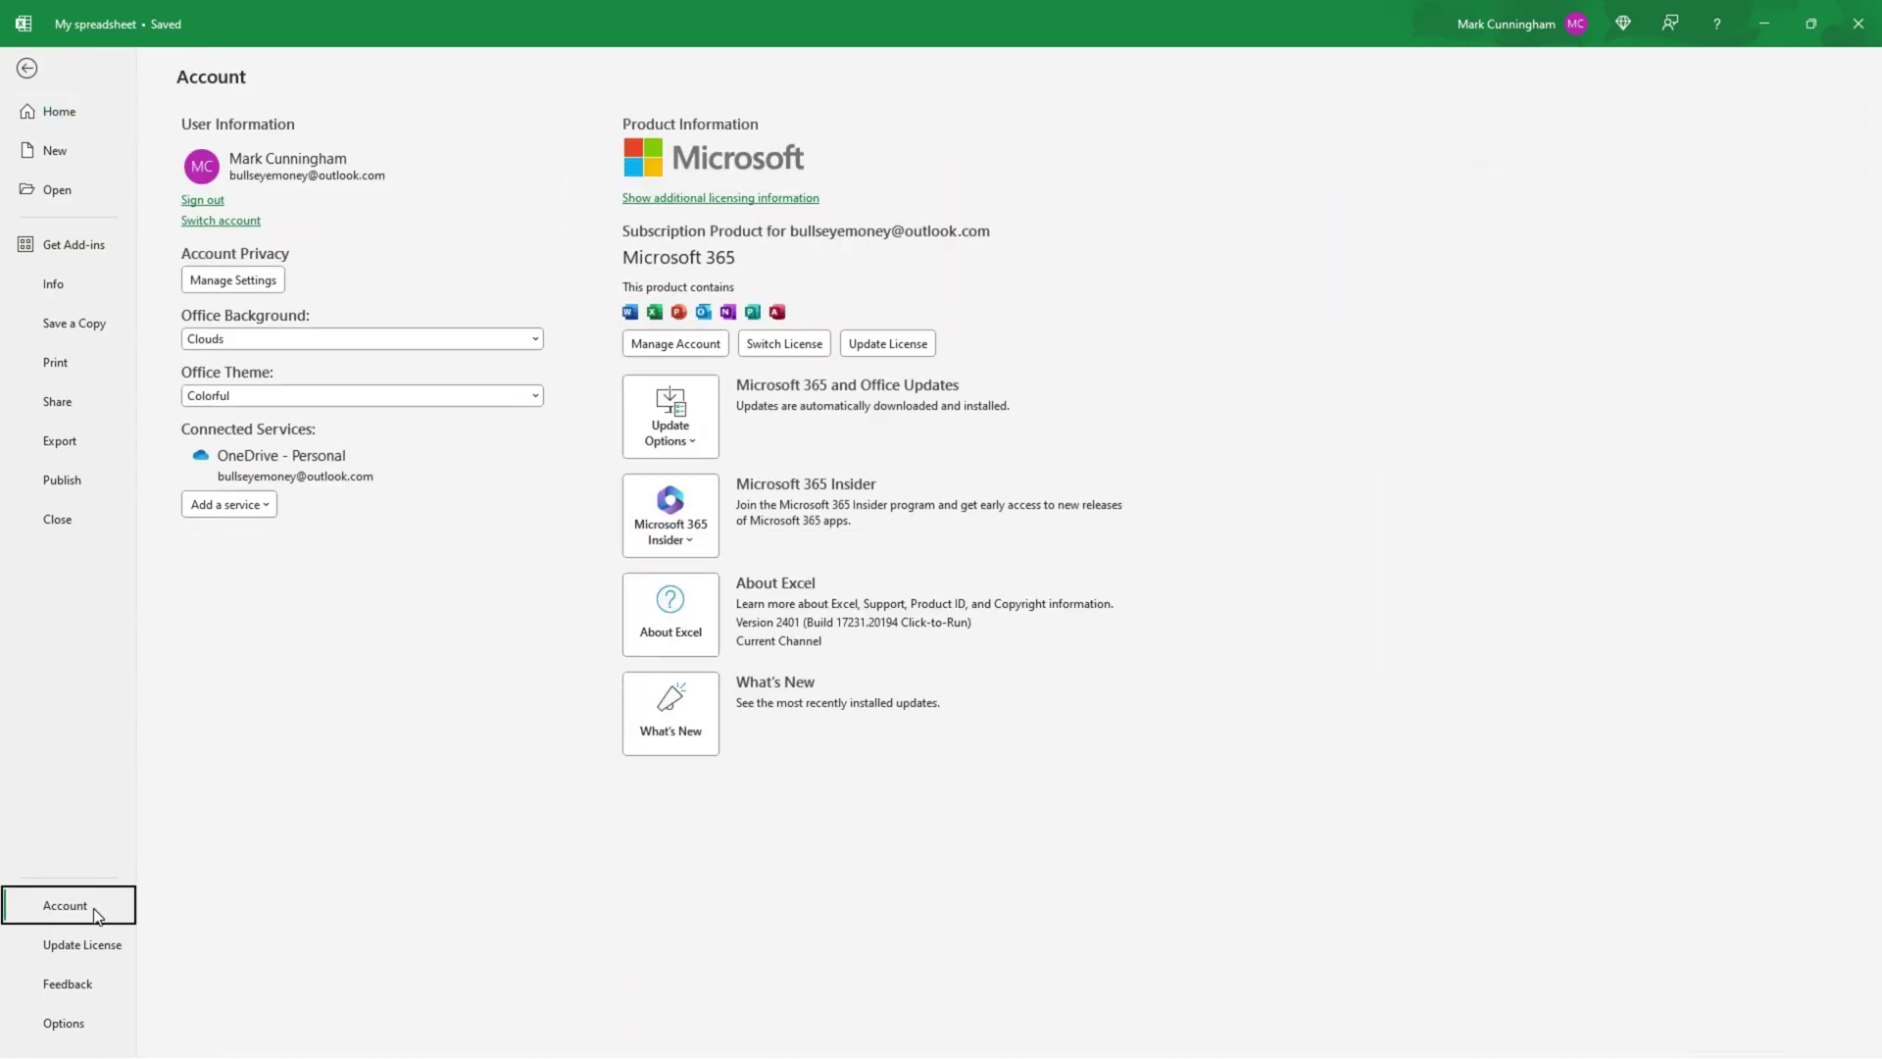
left_click(251, 280)
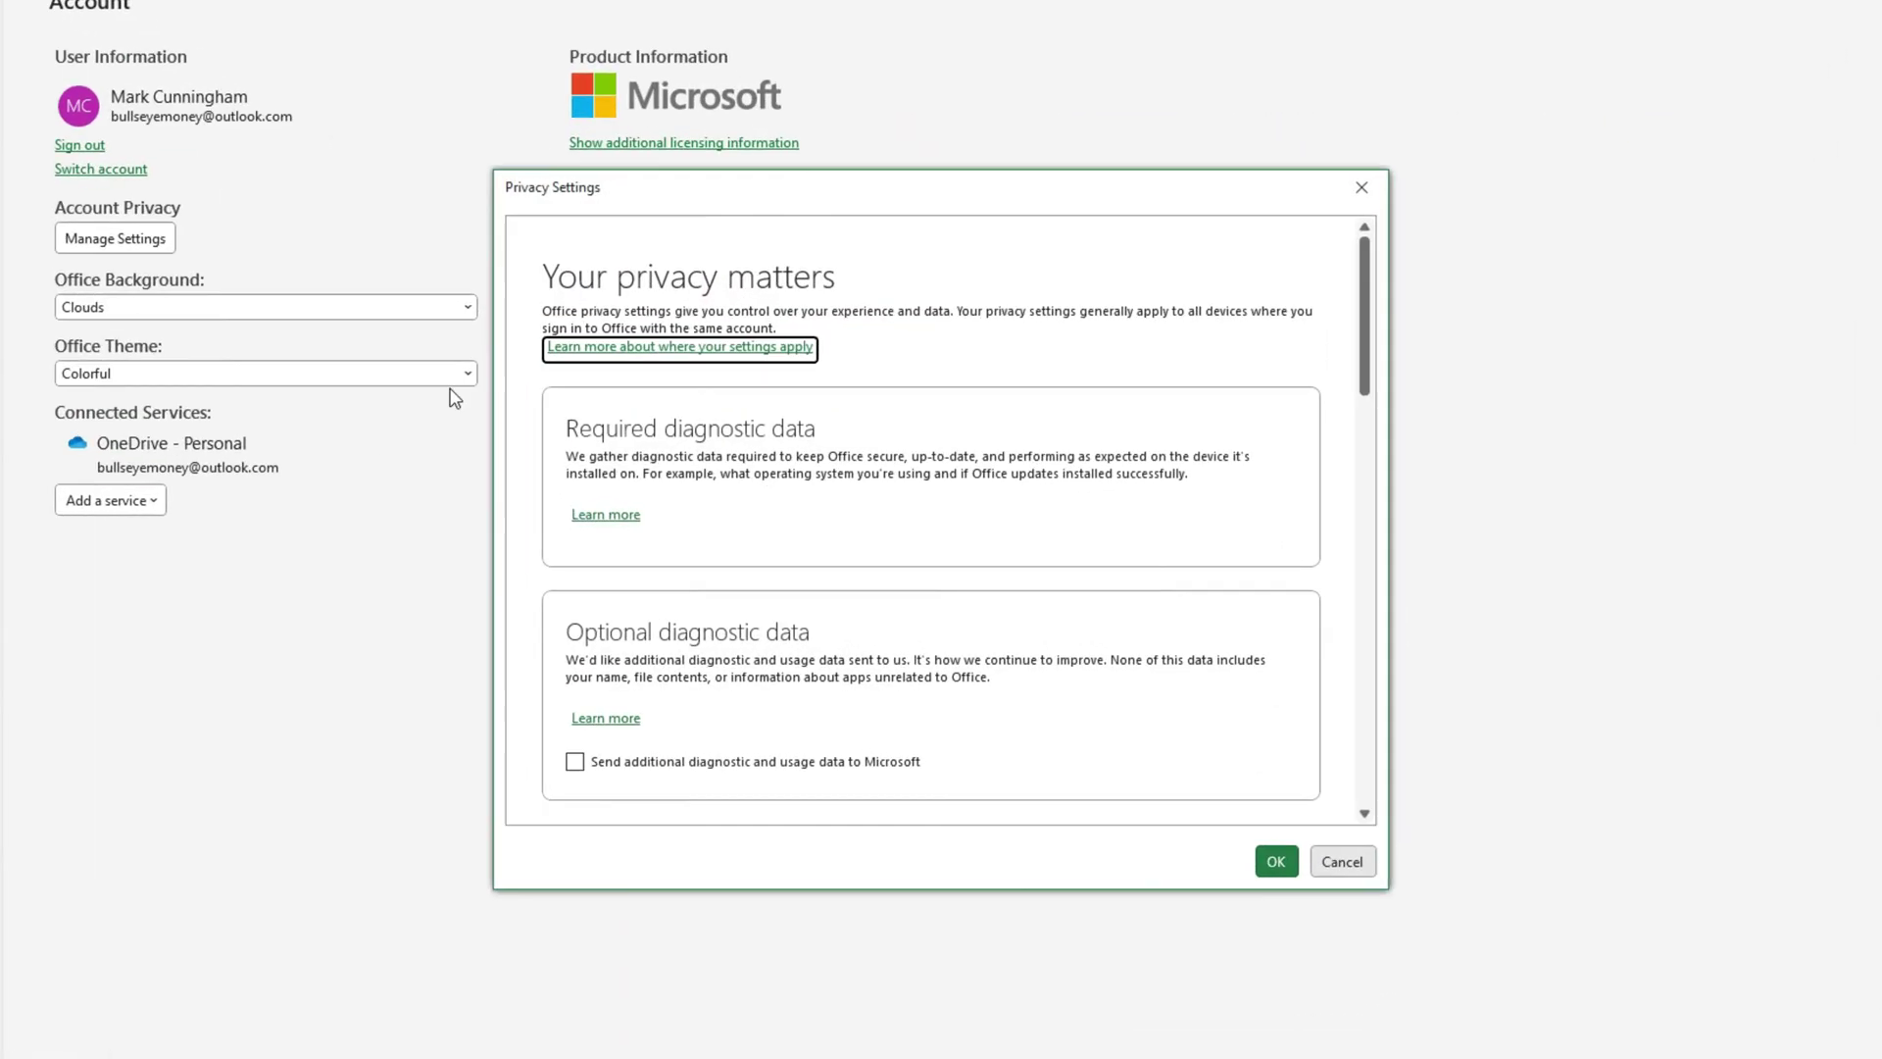
left_click_drag(1364, 242, 1351, 524)
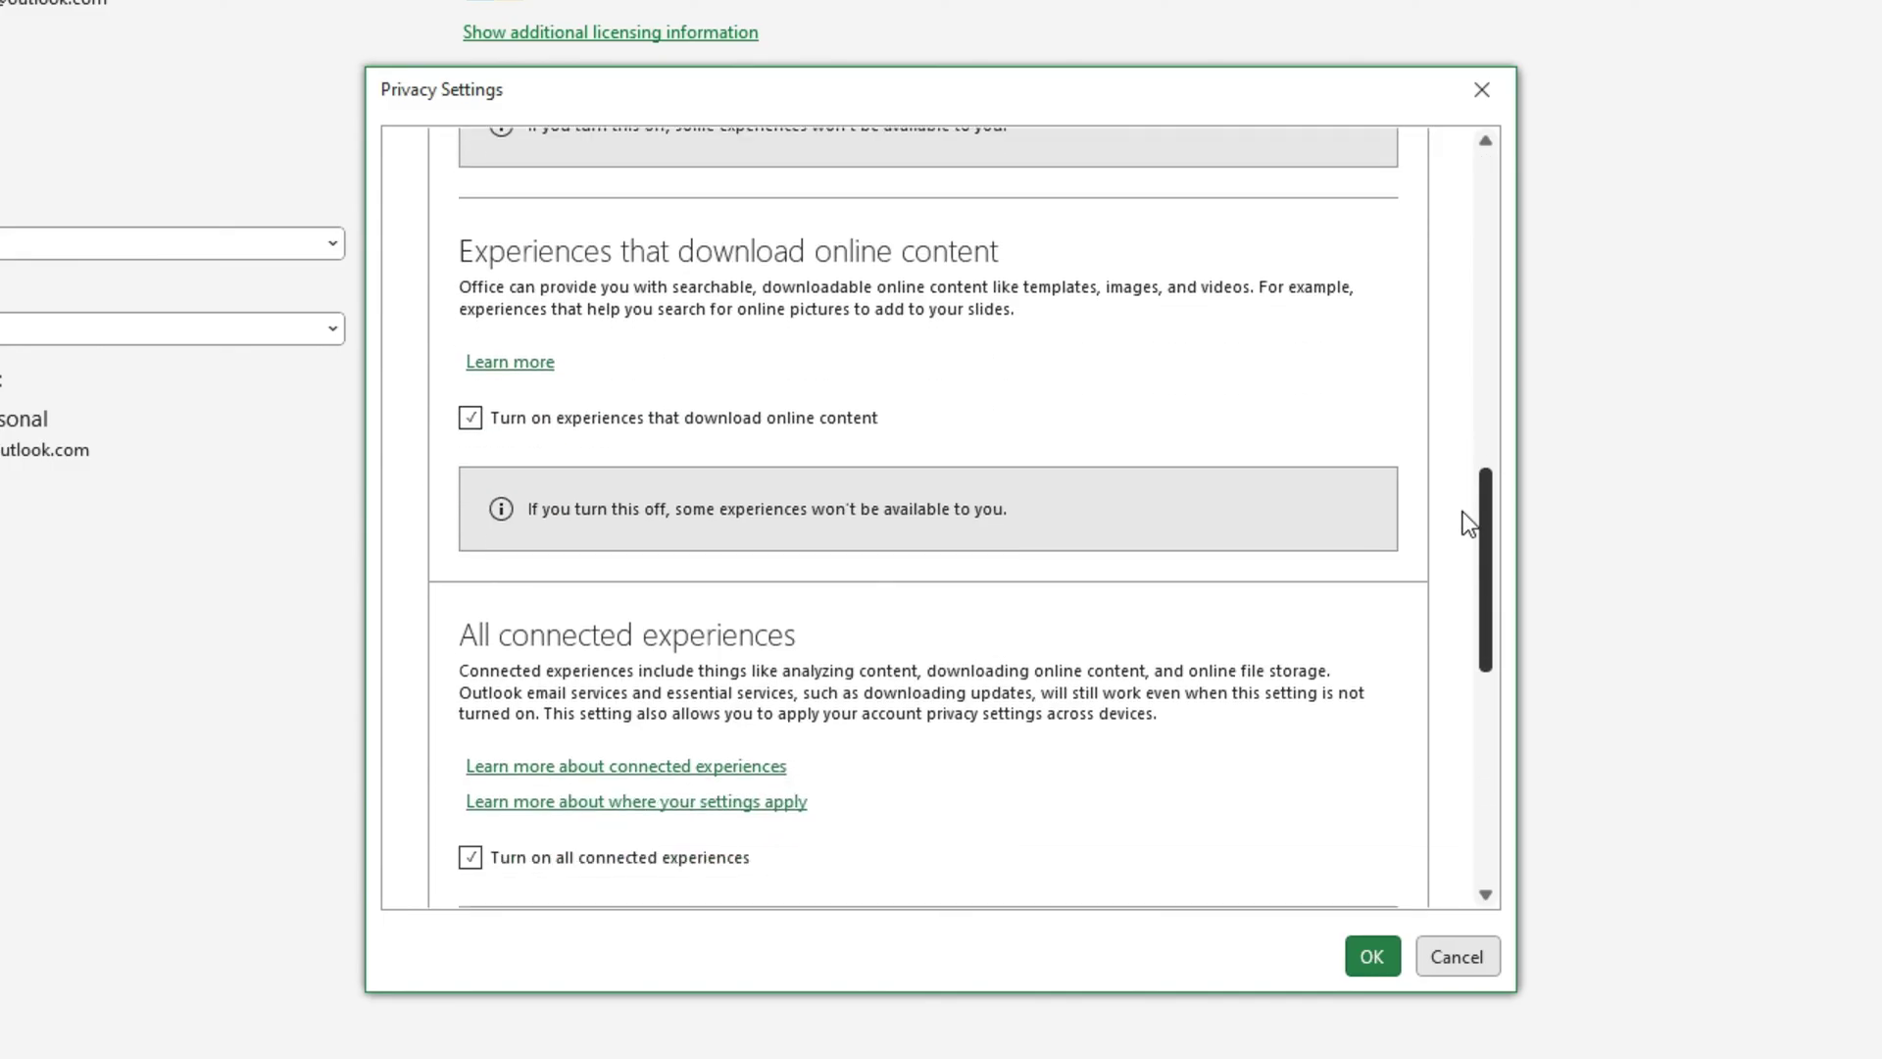
left_click_drag(1467, 523, 1450, 608)
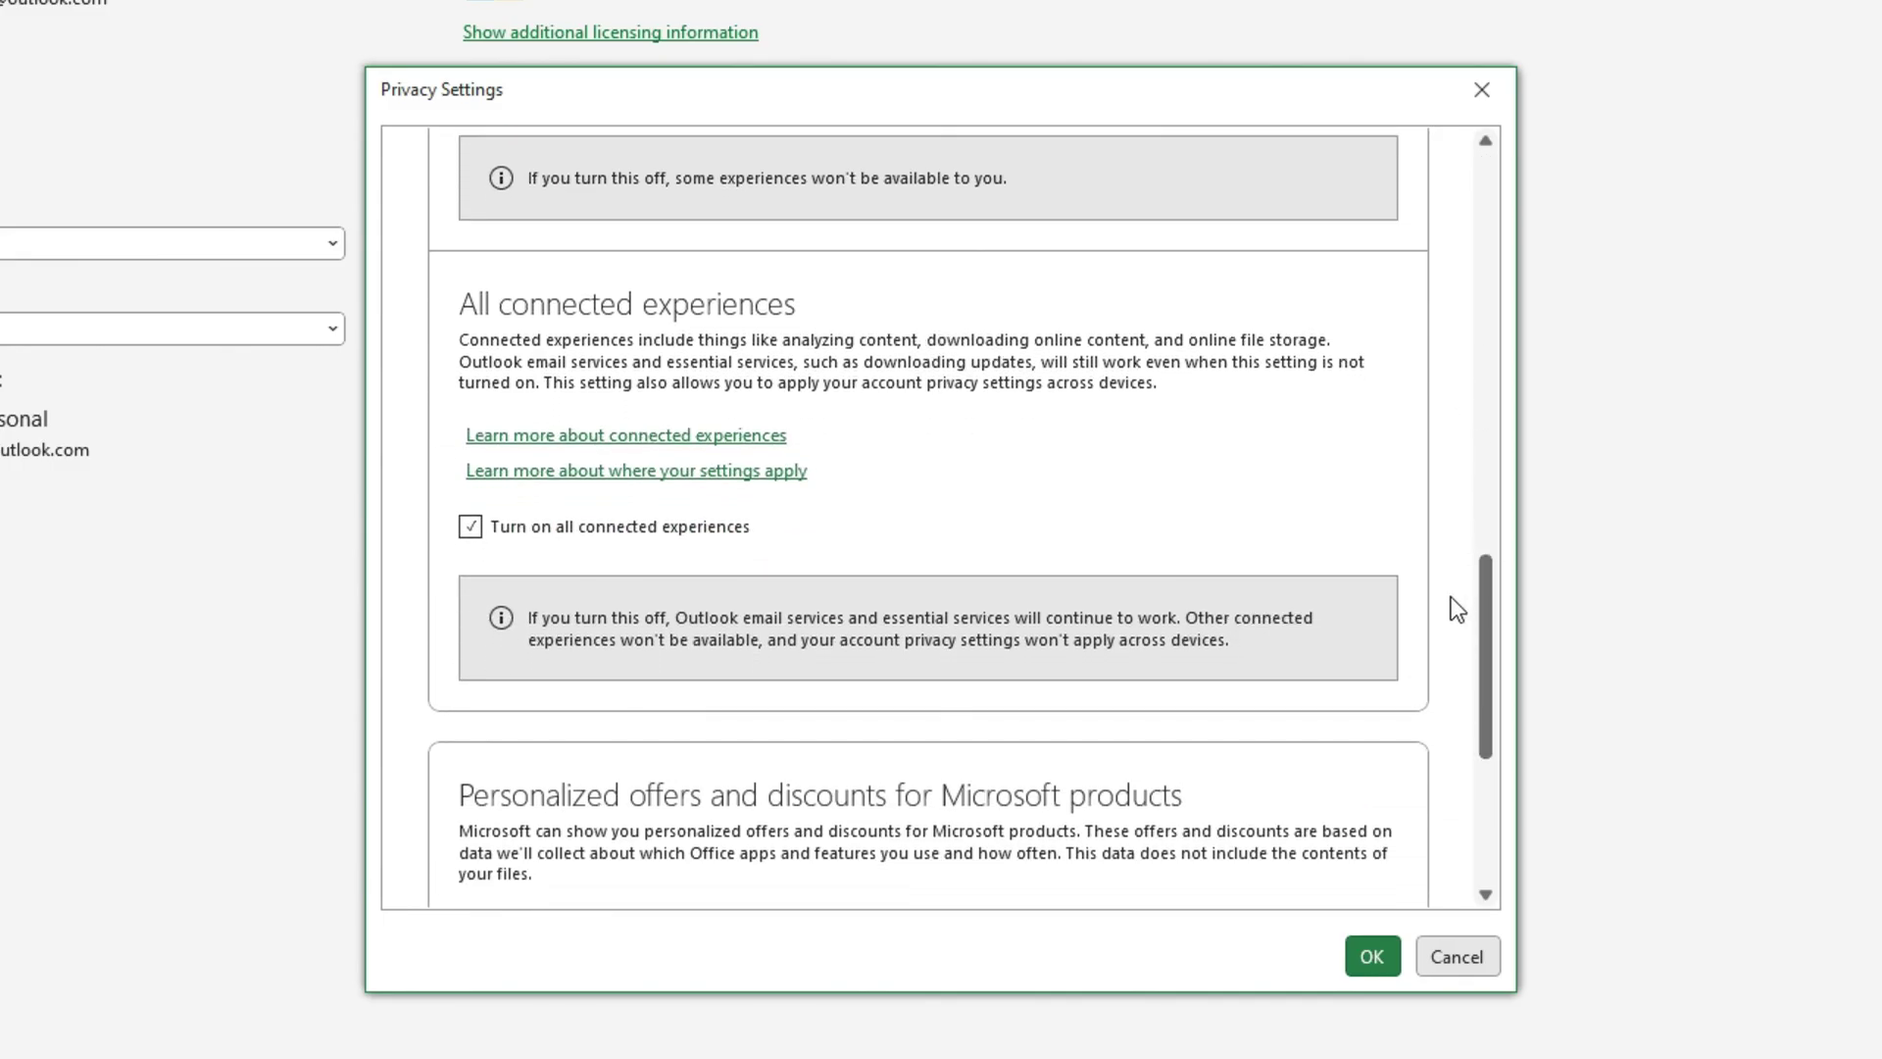
left_click(469, 529)
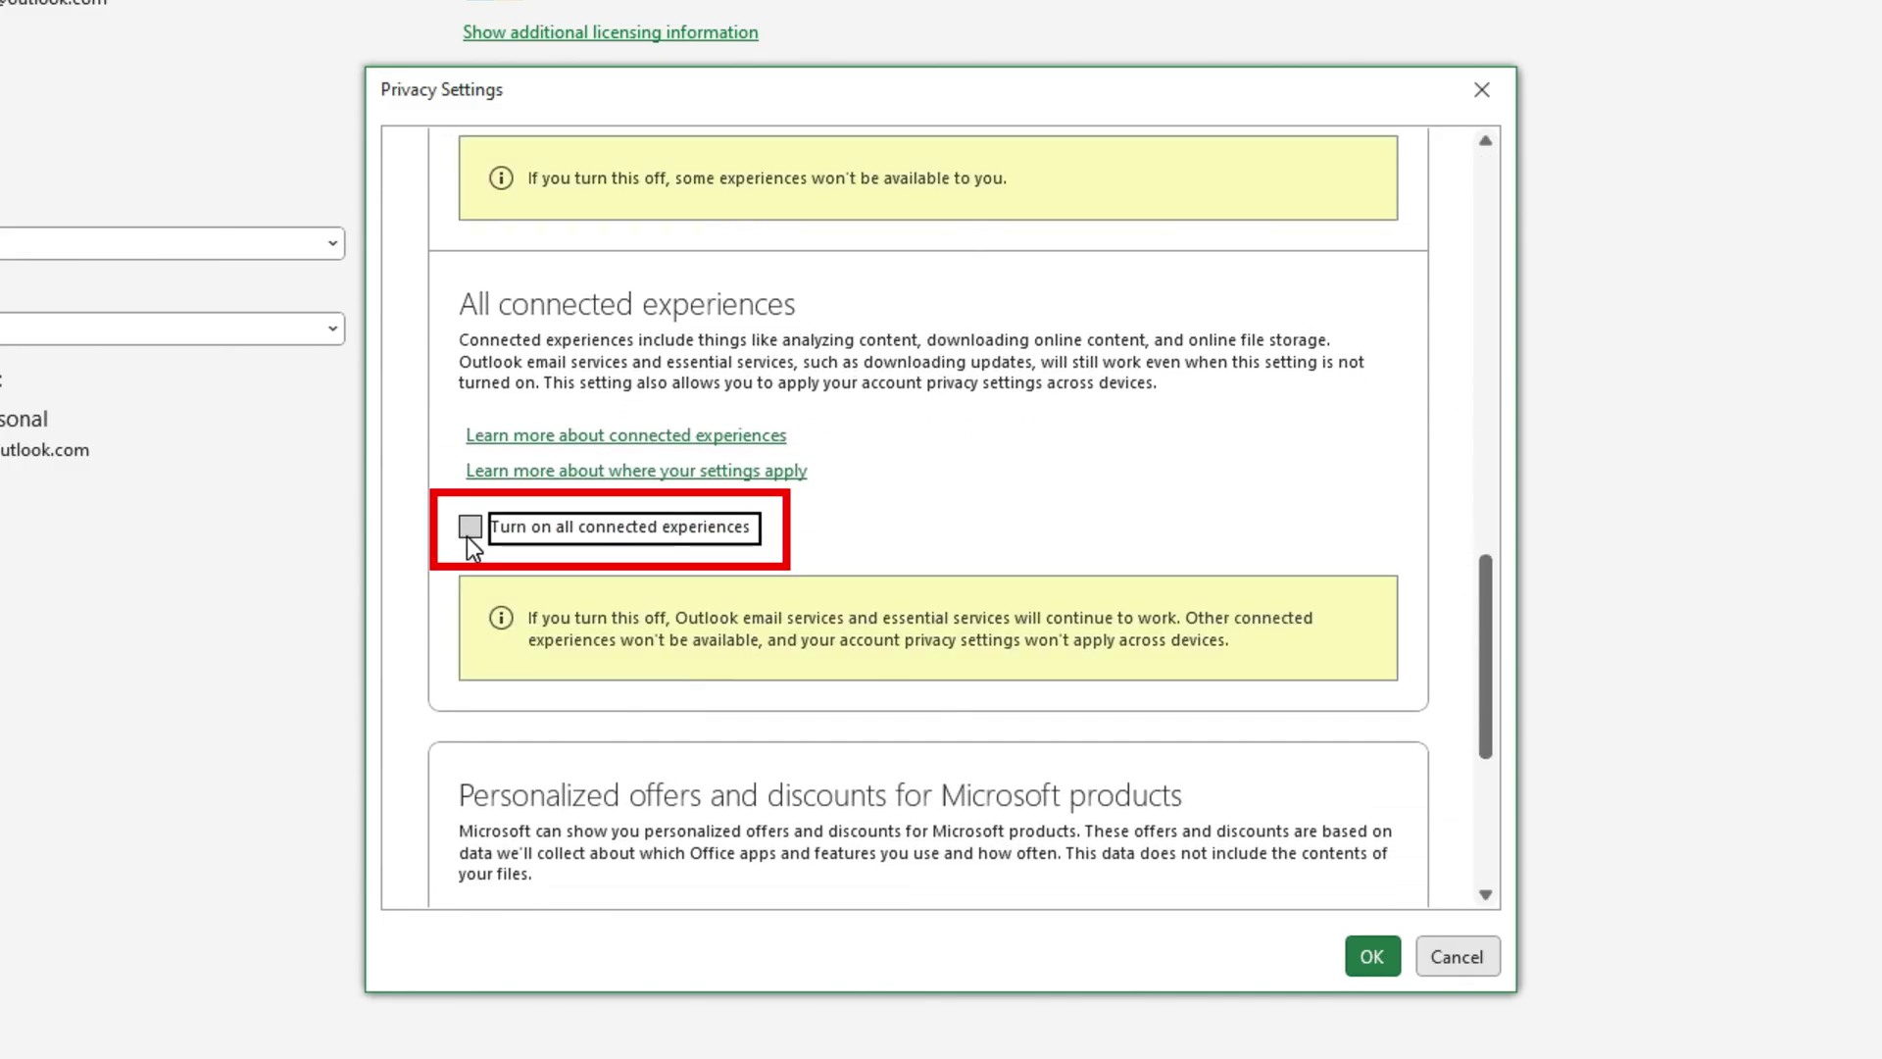
left_click(1363, 959)
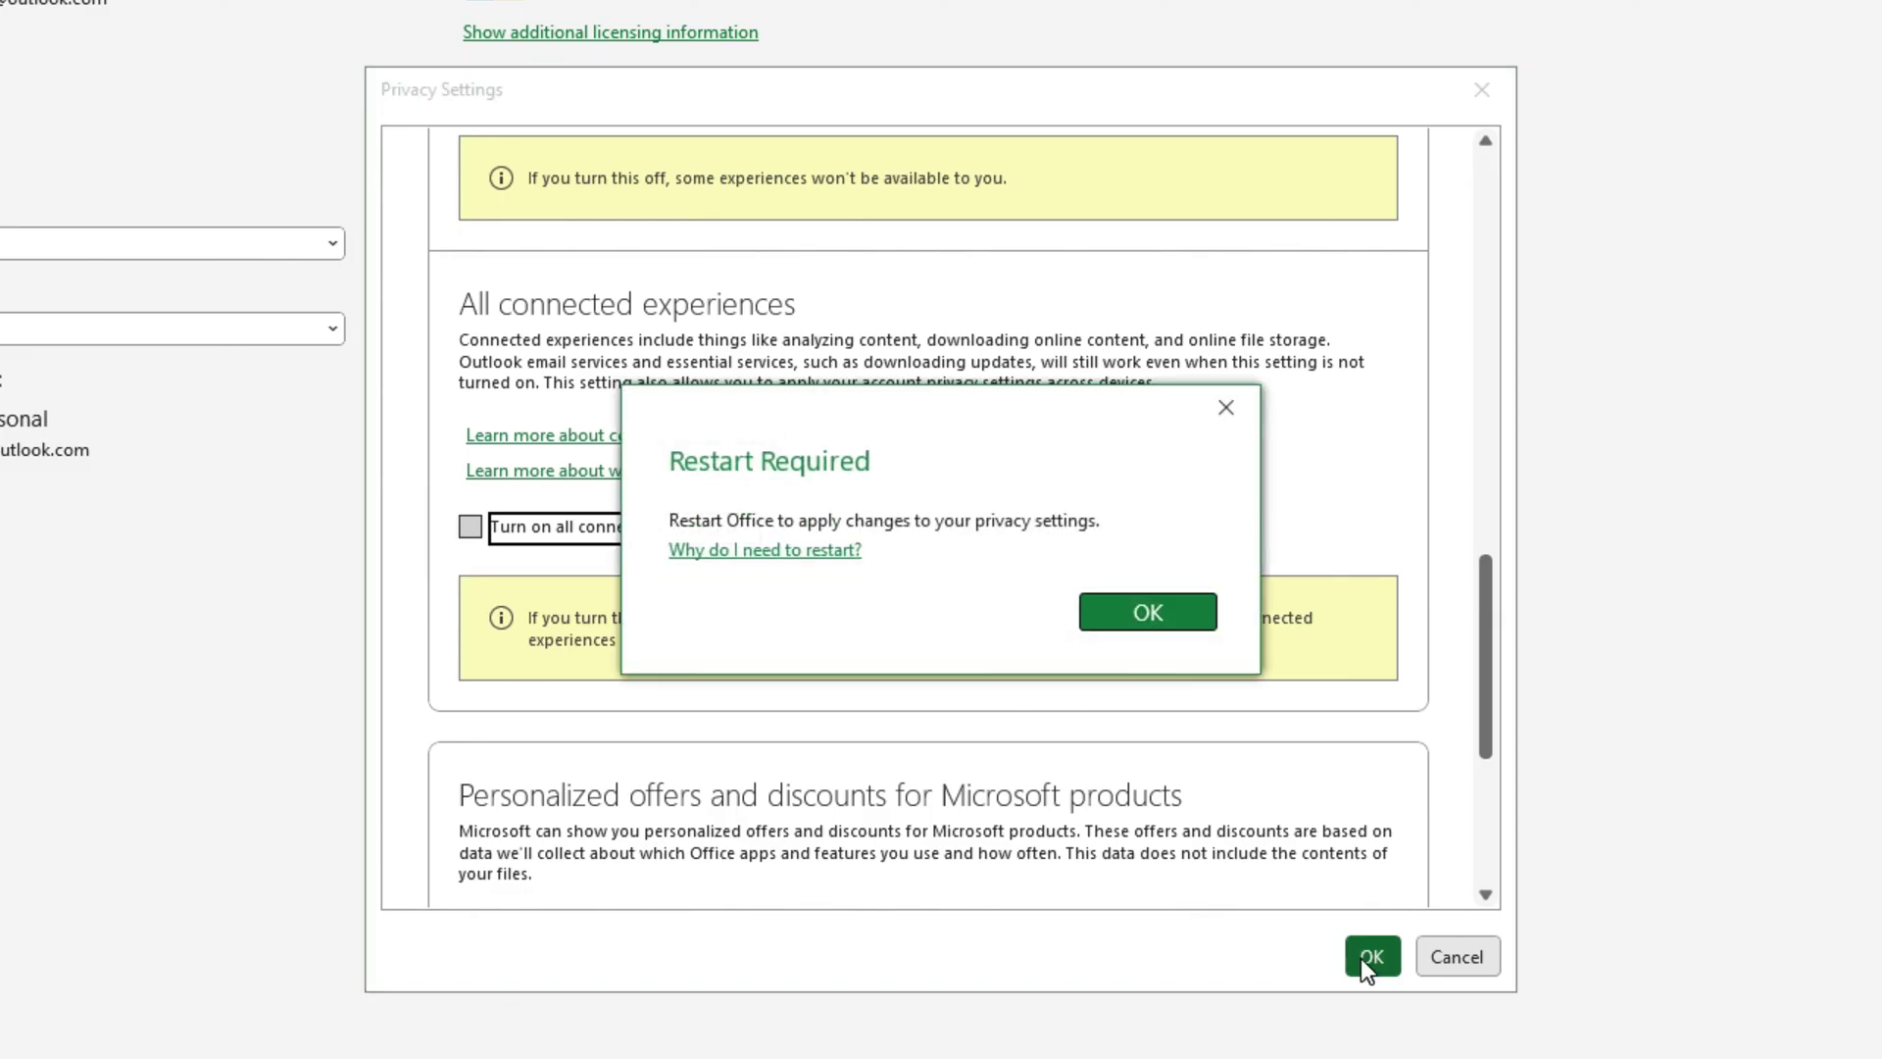
left_click(1163, 612)
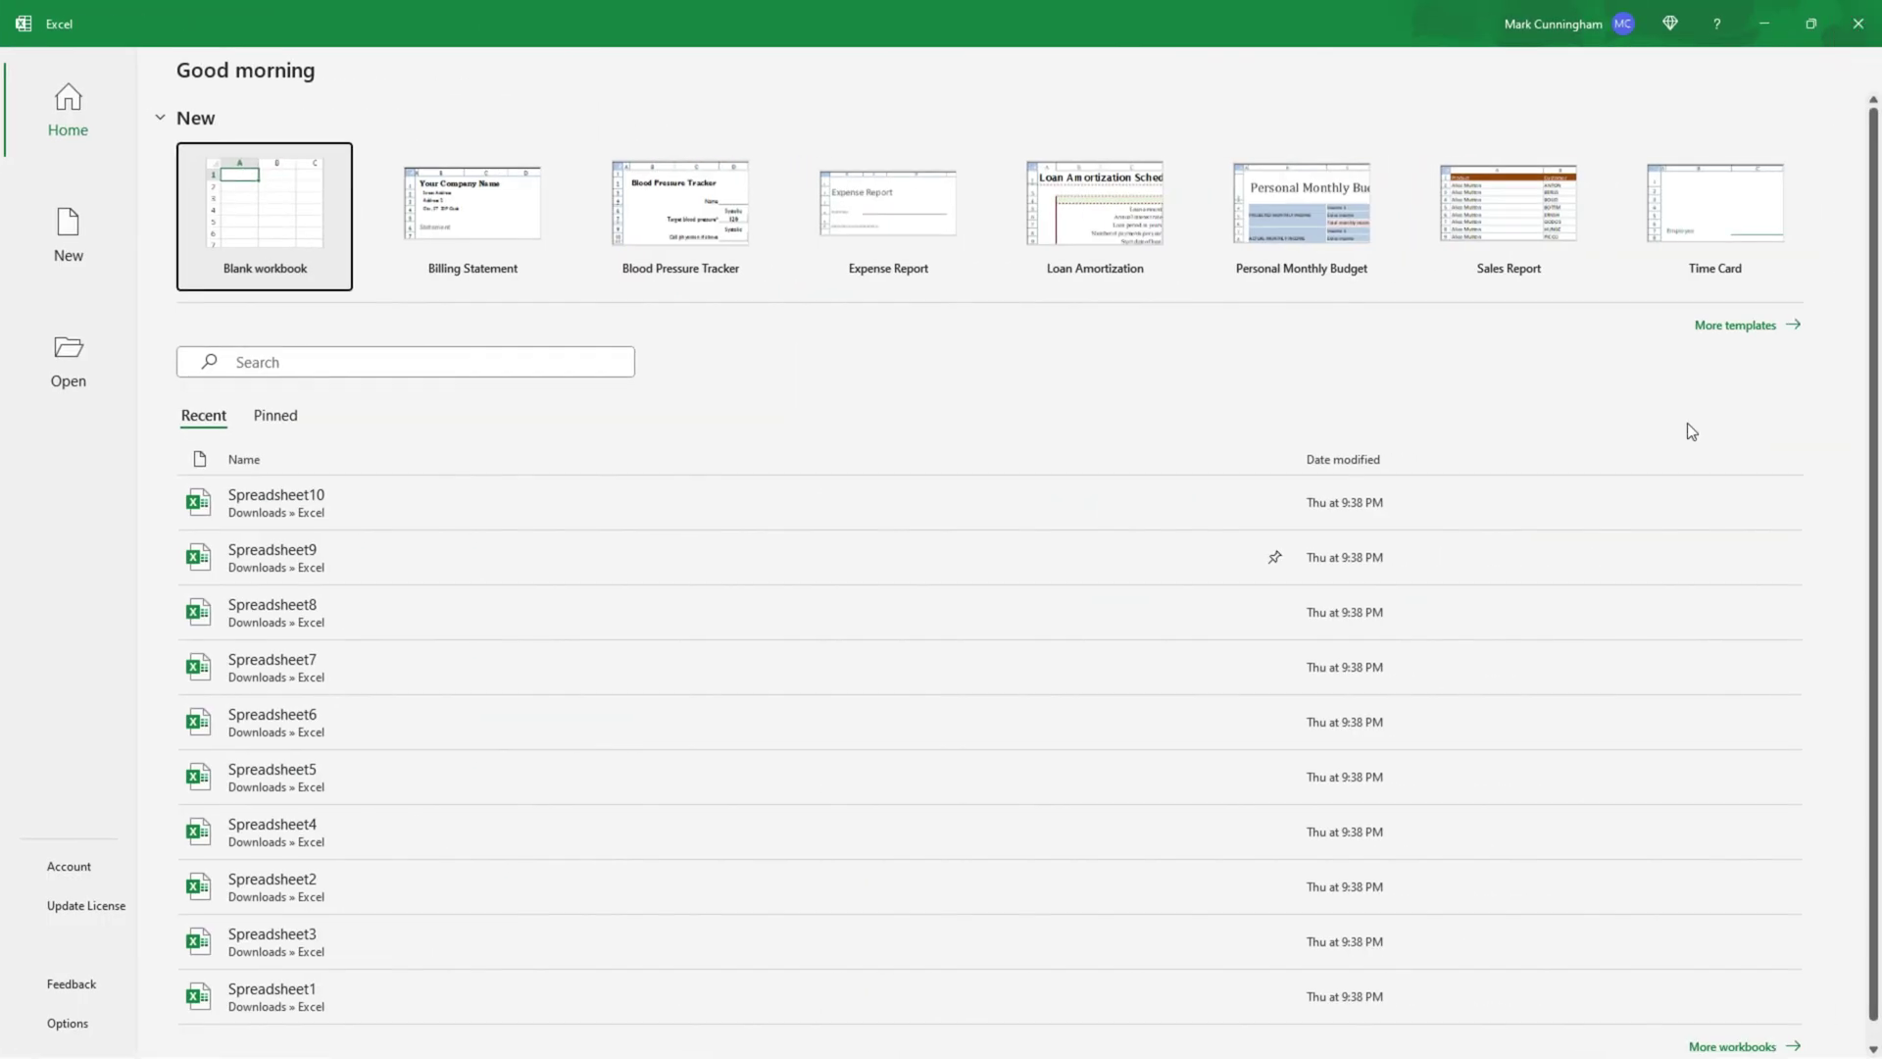
Create a blank workbook and save it on This PC as 'My Spreadsheet 2' in Downloads > Excel.
left_click(312, 233)
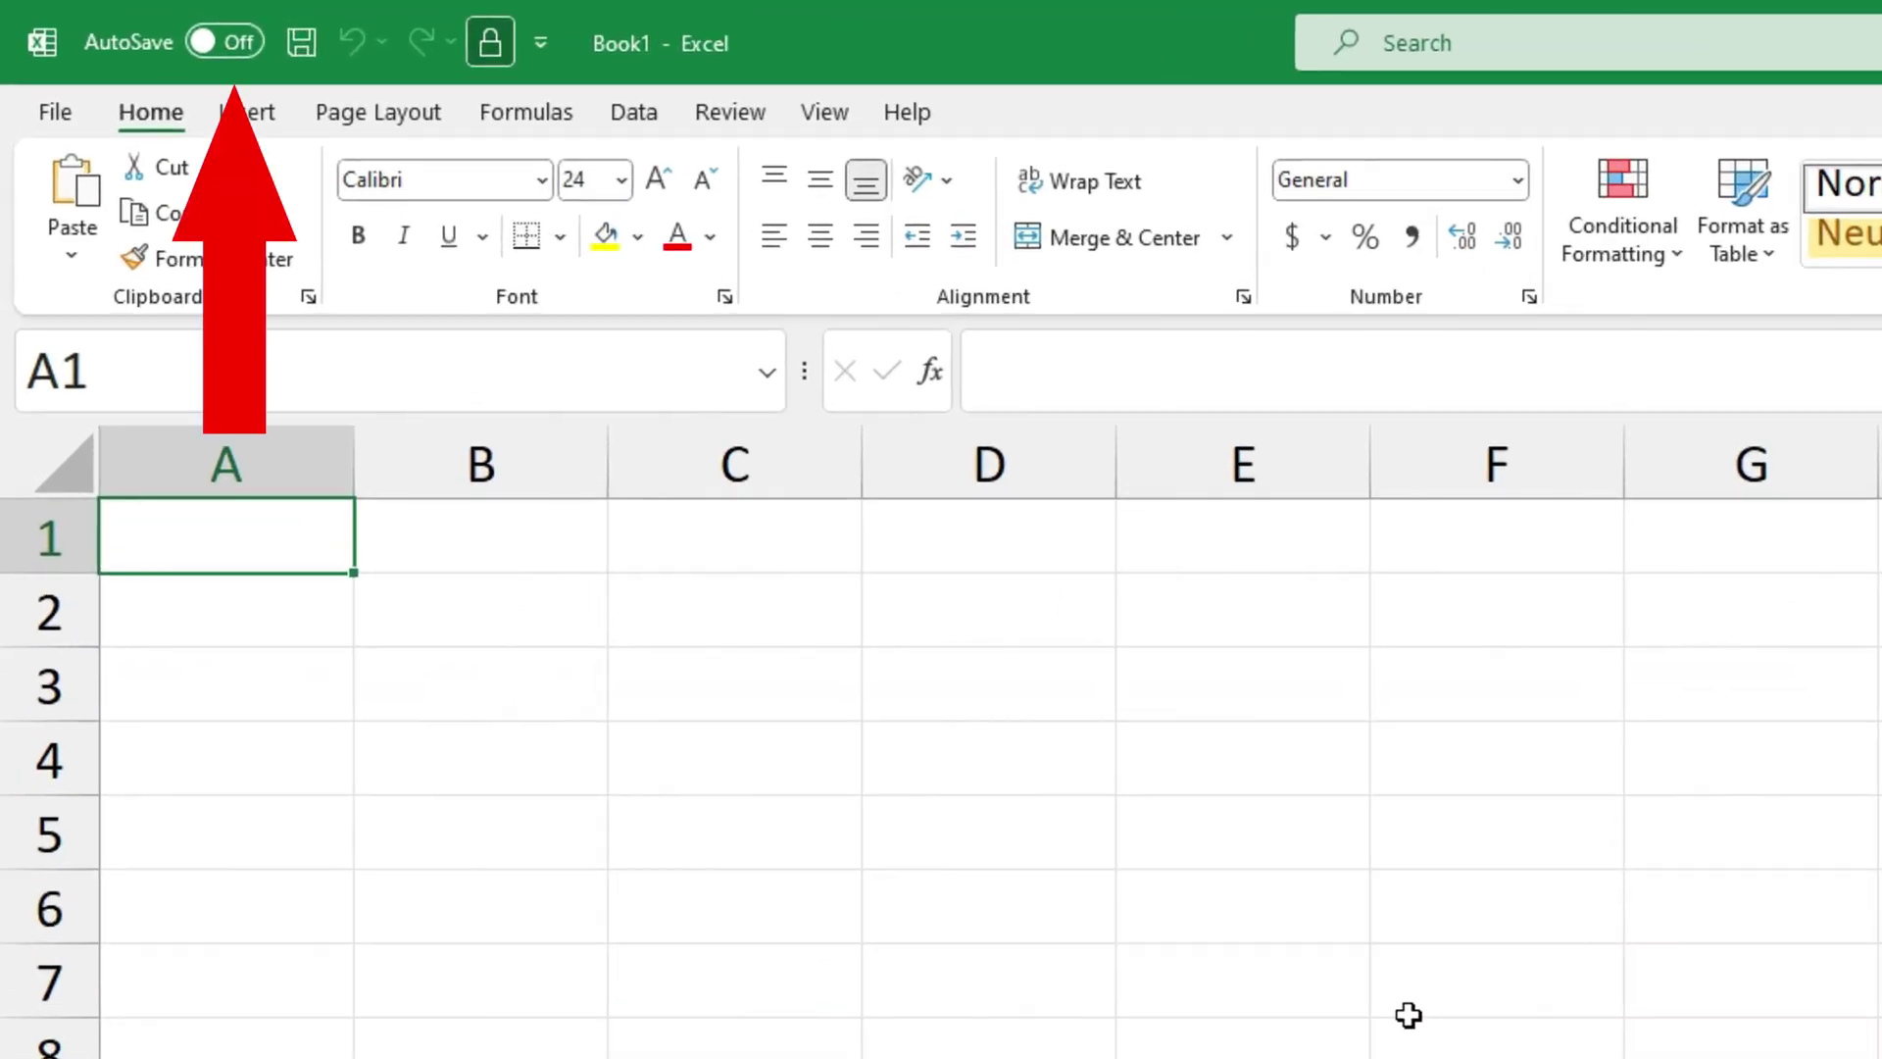
left_click(302, 42)
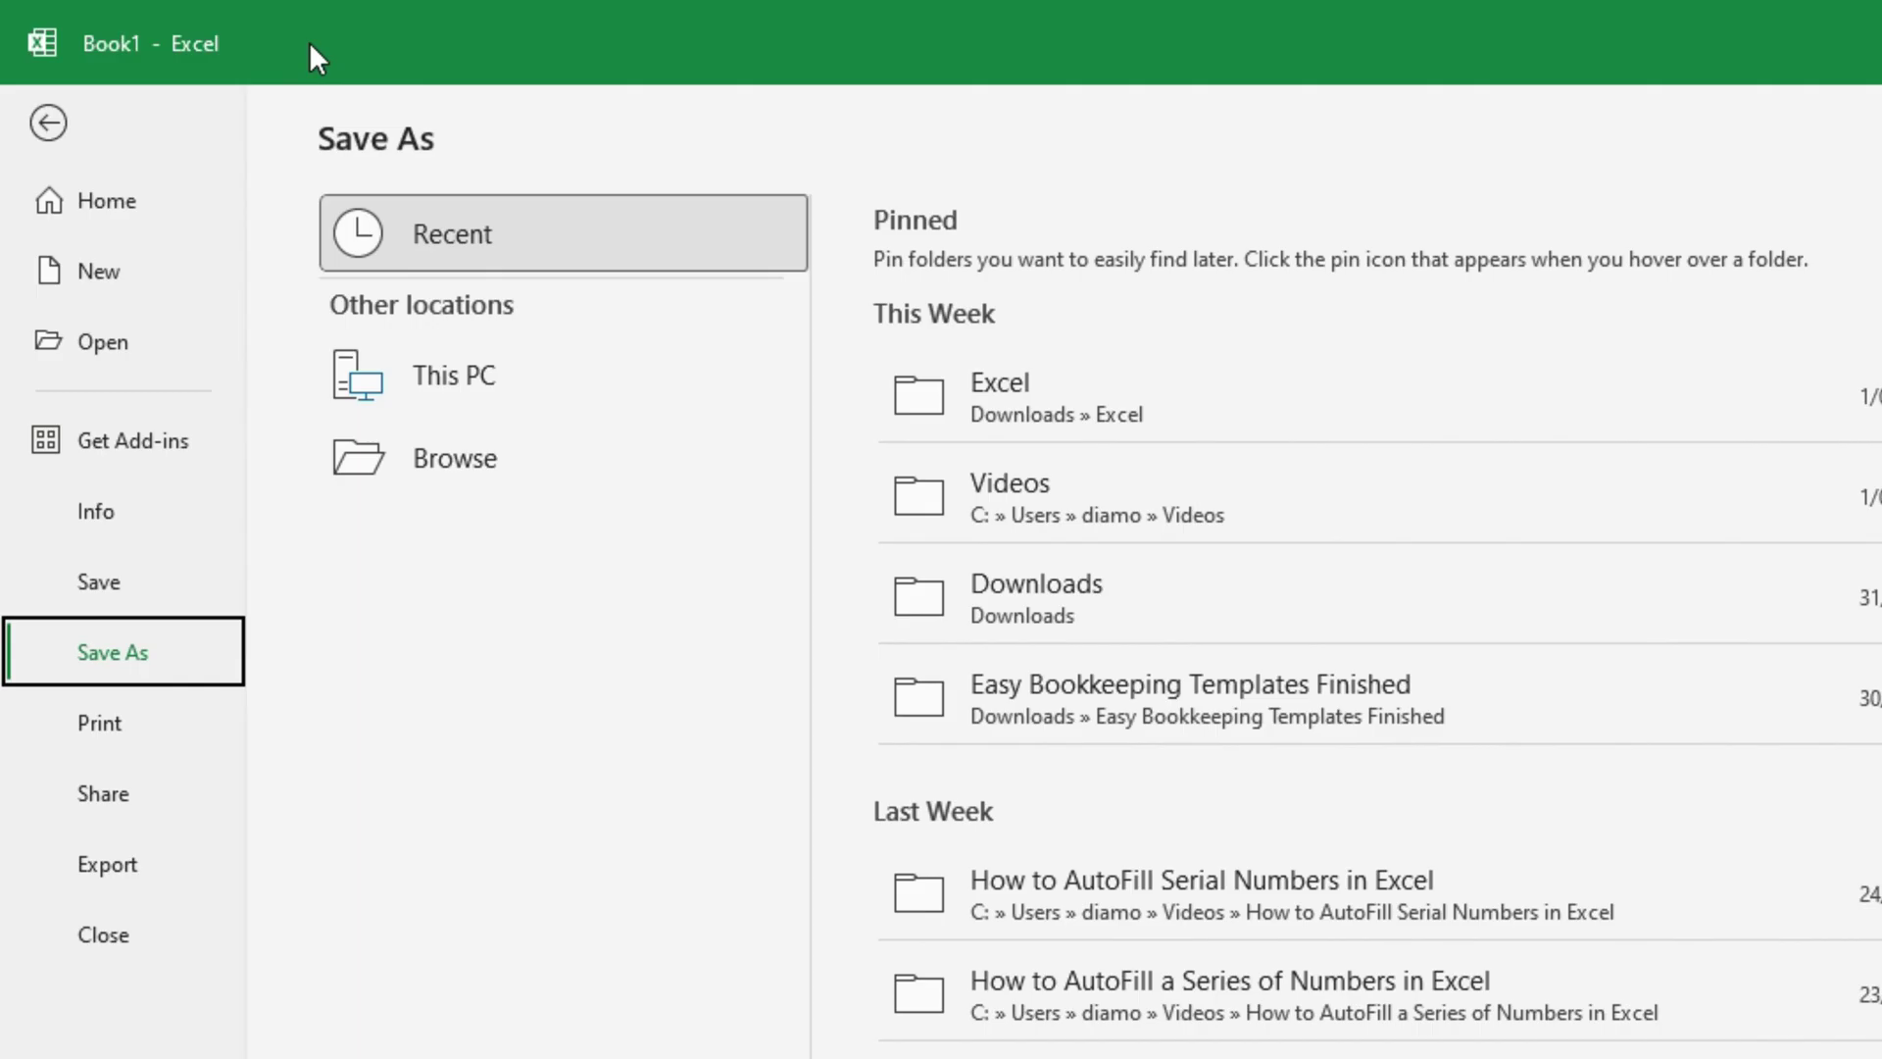
left_click(483, 388)
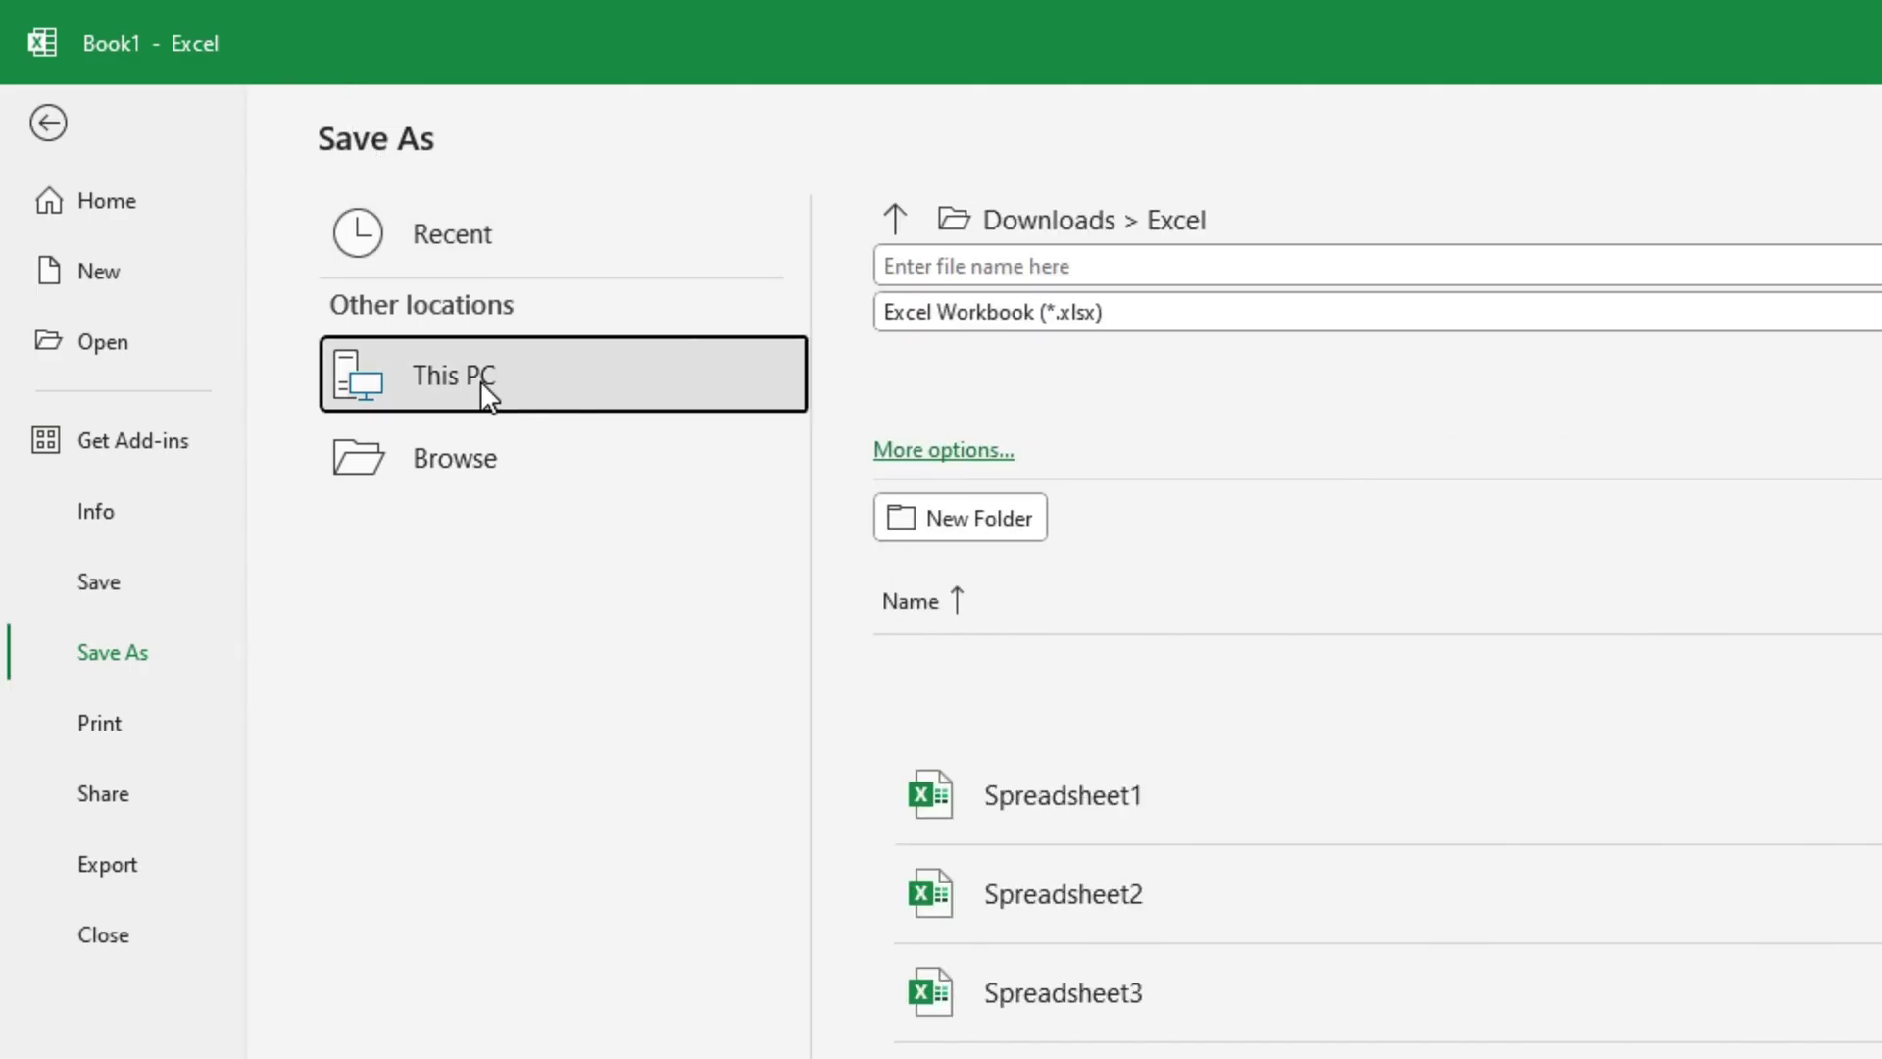
left_click(1085, 254)
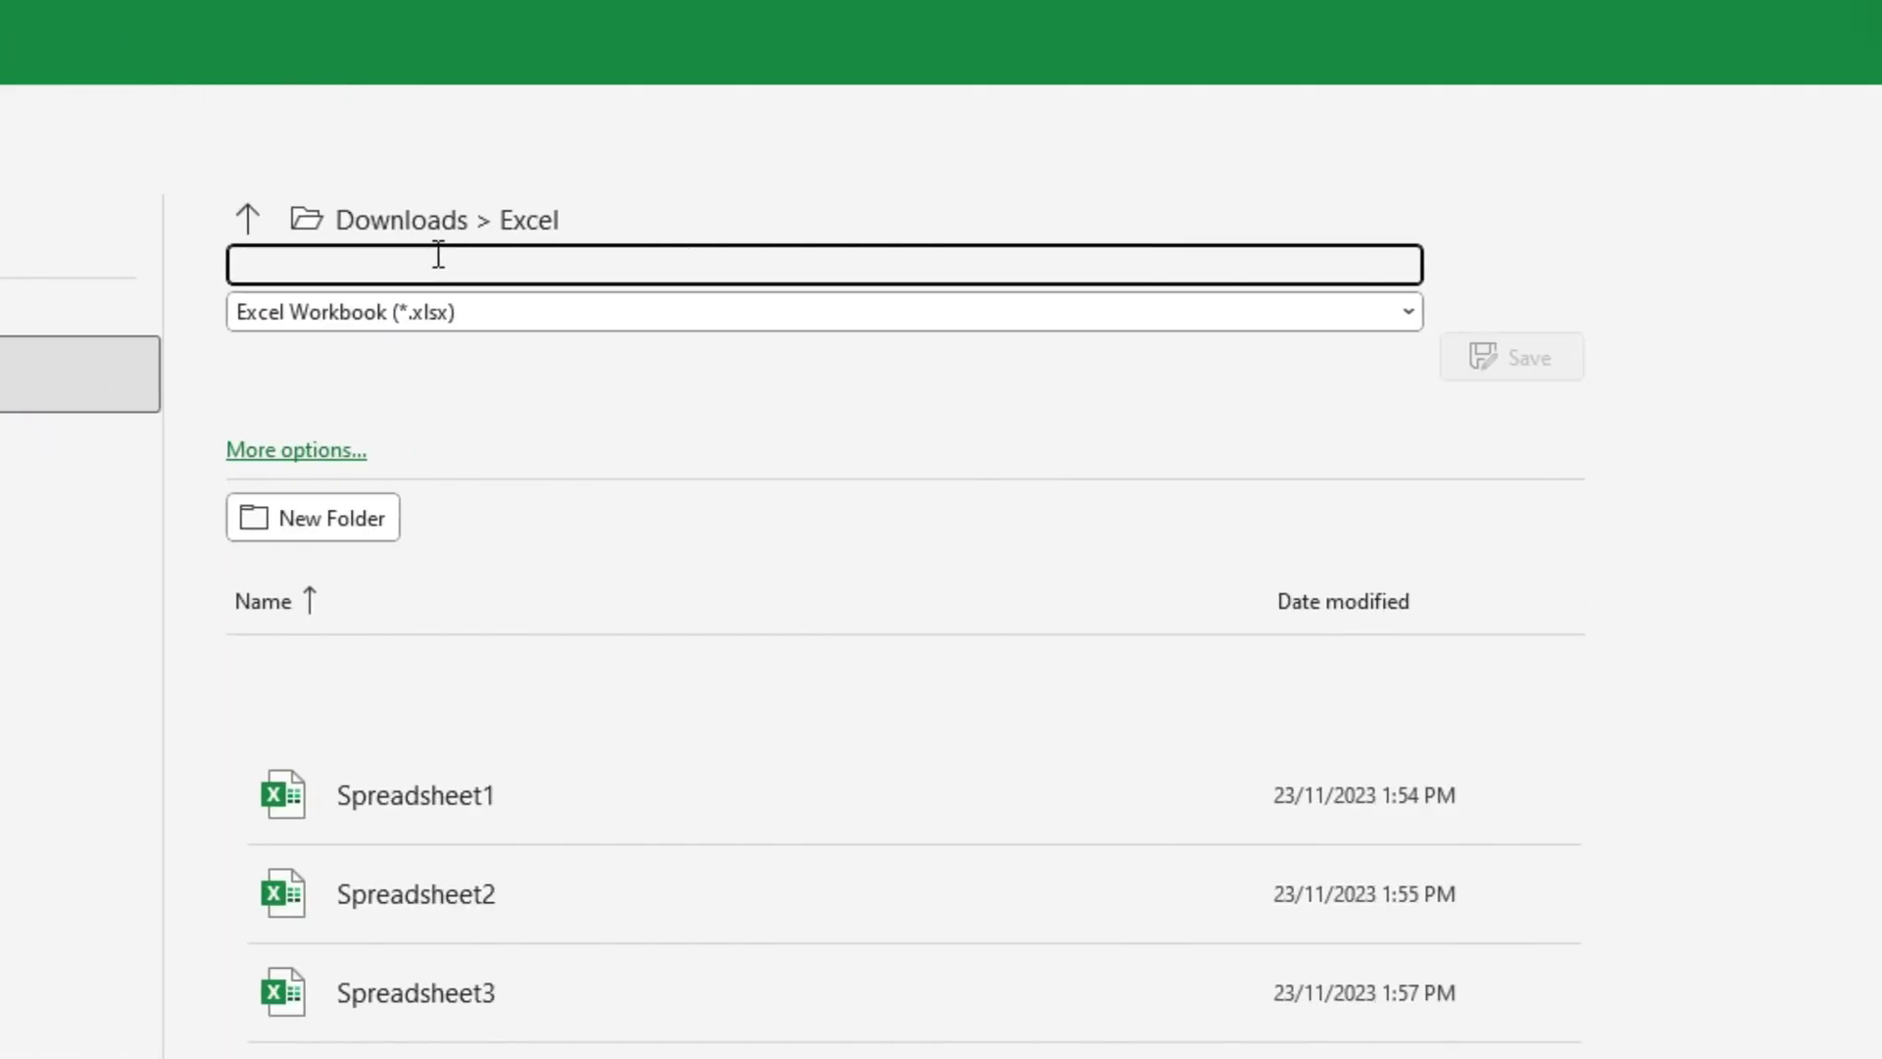
type("My Spreadsheet 2")
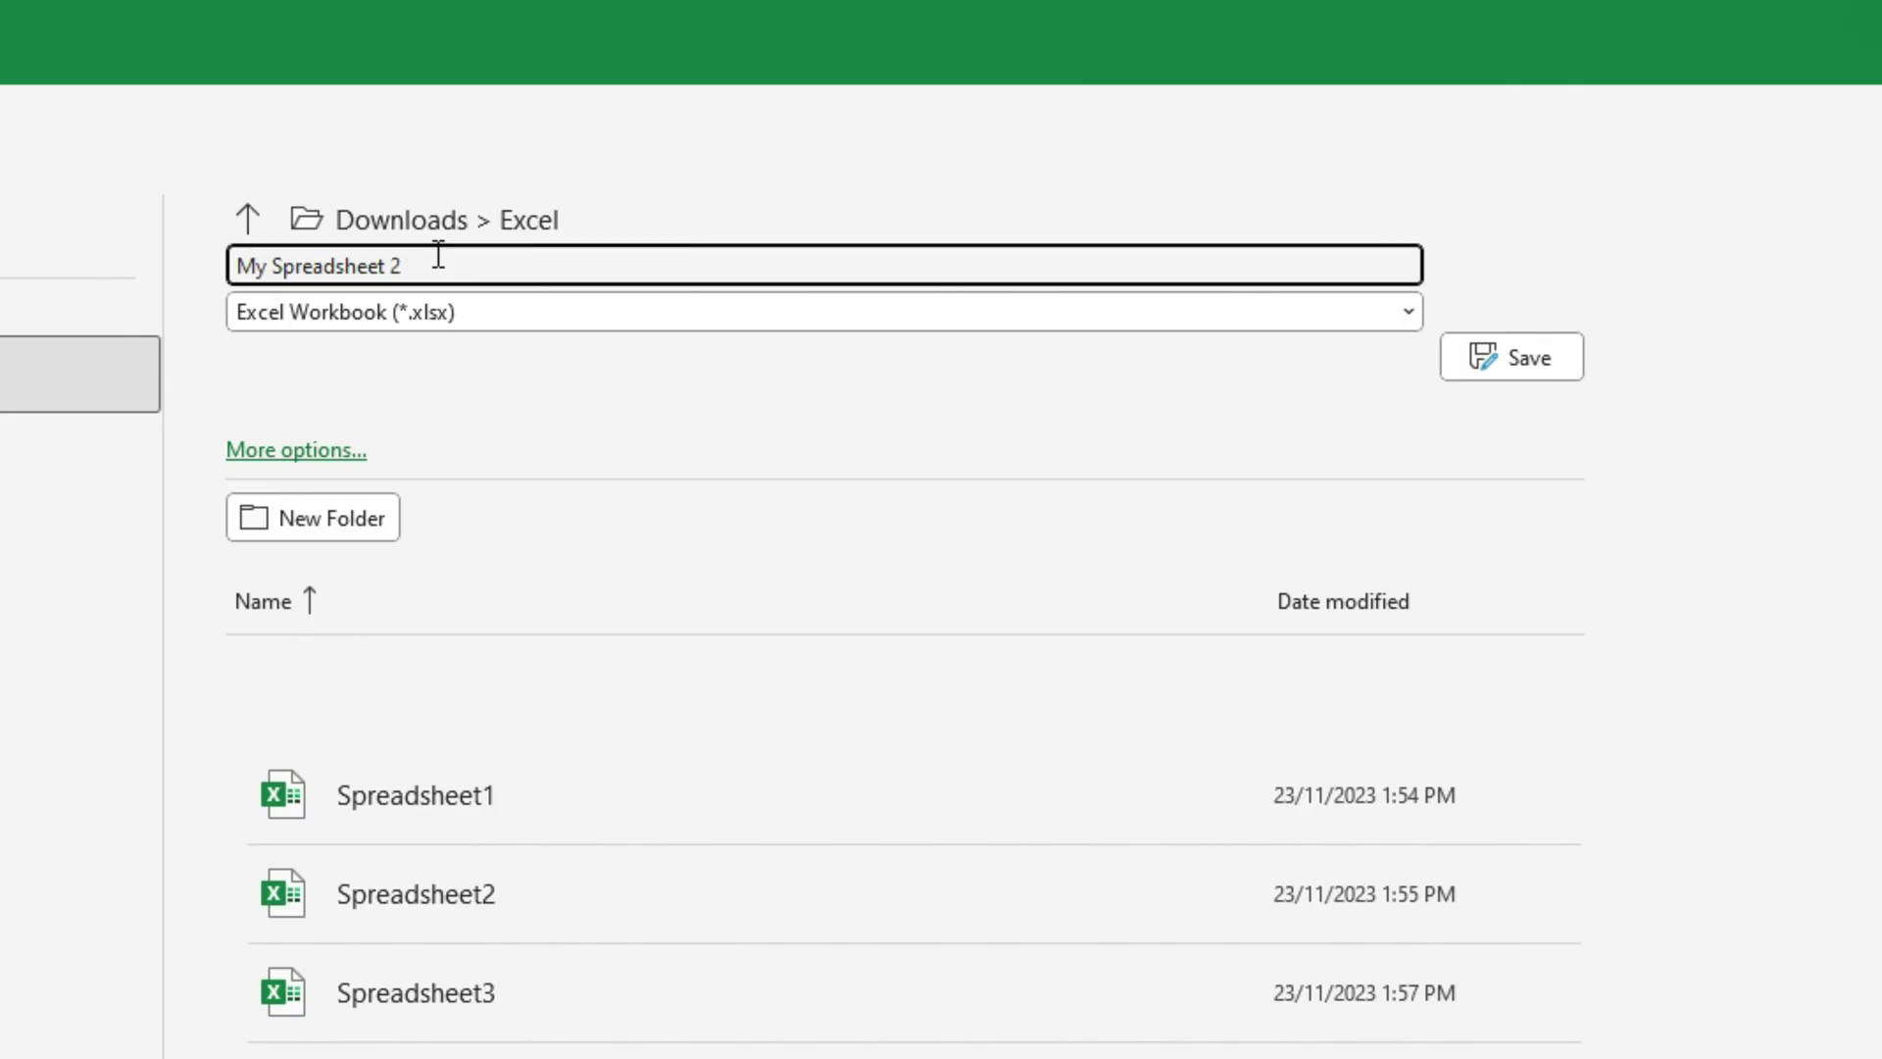
left_click(1502, 359)
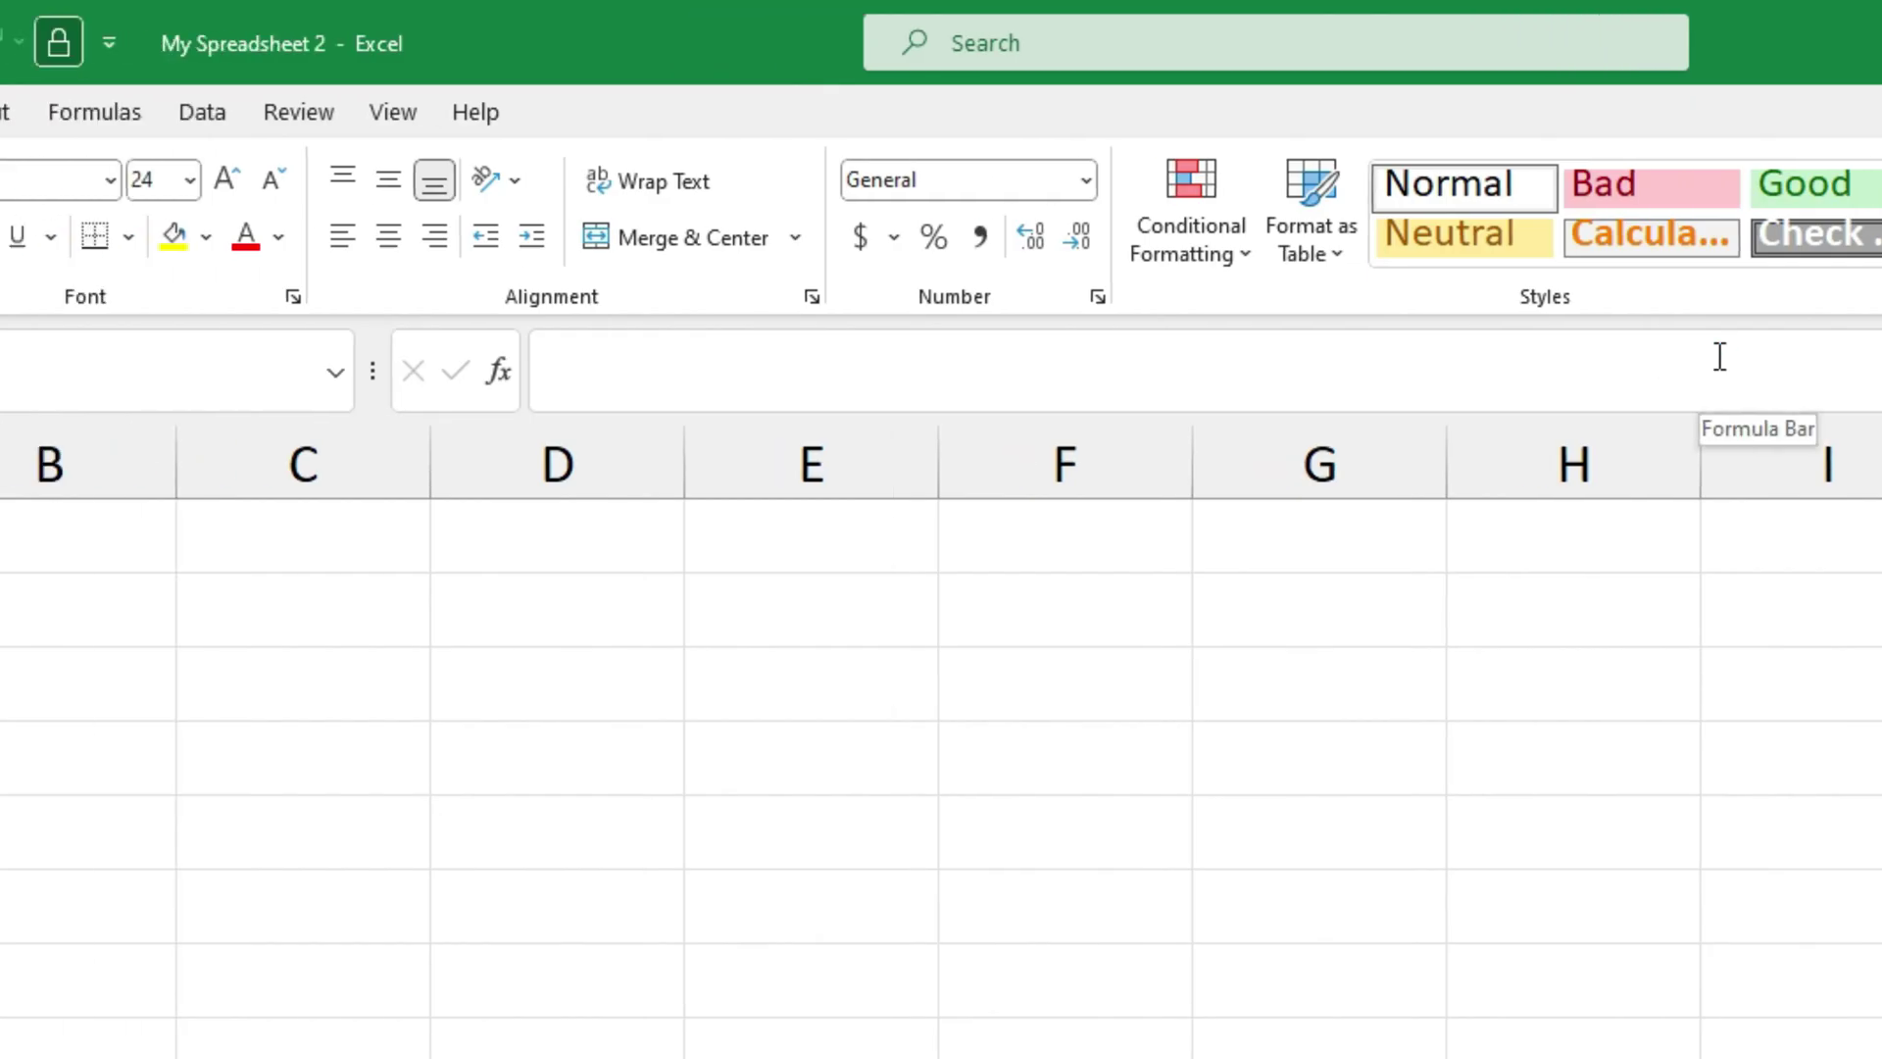